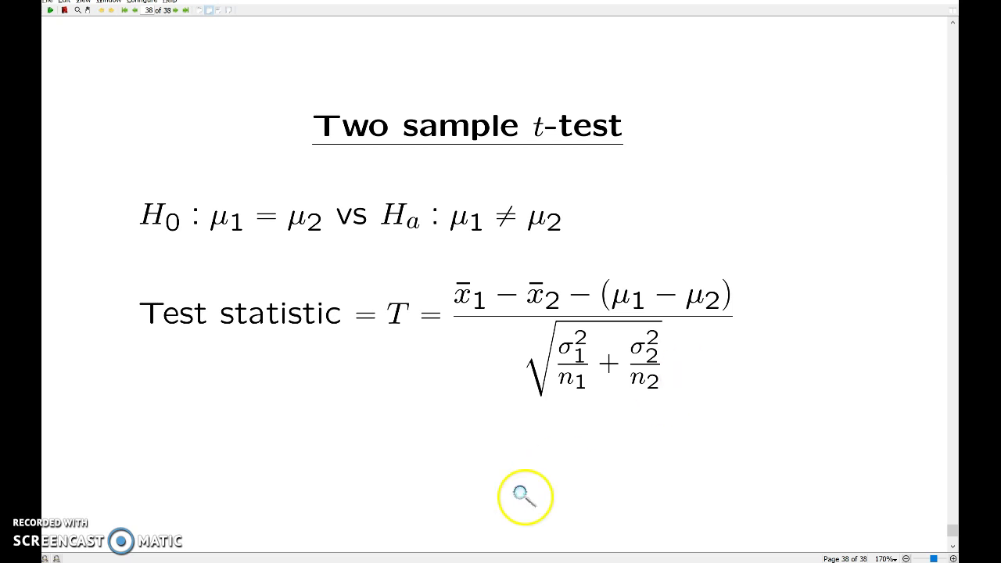
- Switch to iNZight and review the Weight and Gender columns of the two-sample-t-eg dataset
{"action": "mouse_move", "coordinate": [385, 560]}
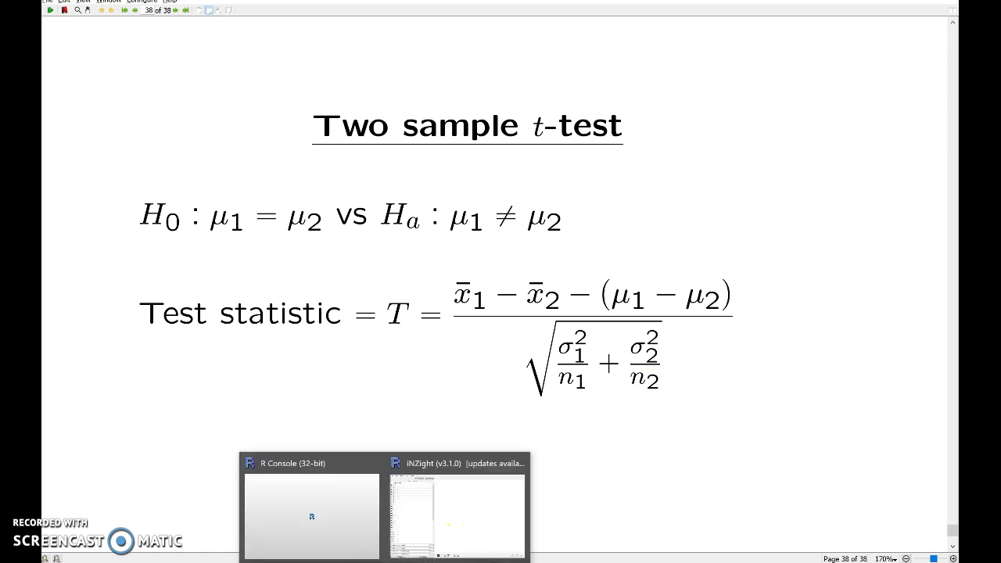
{"action": "left_click", "coordinate": [448, 523]}
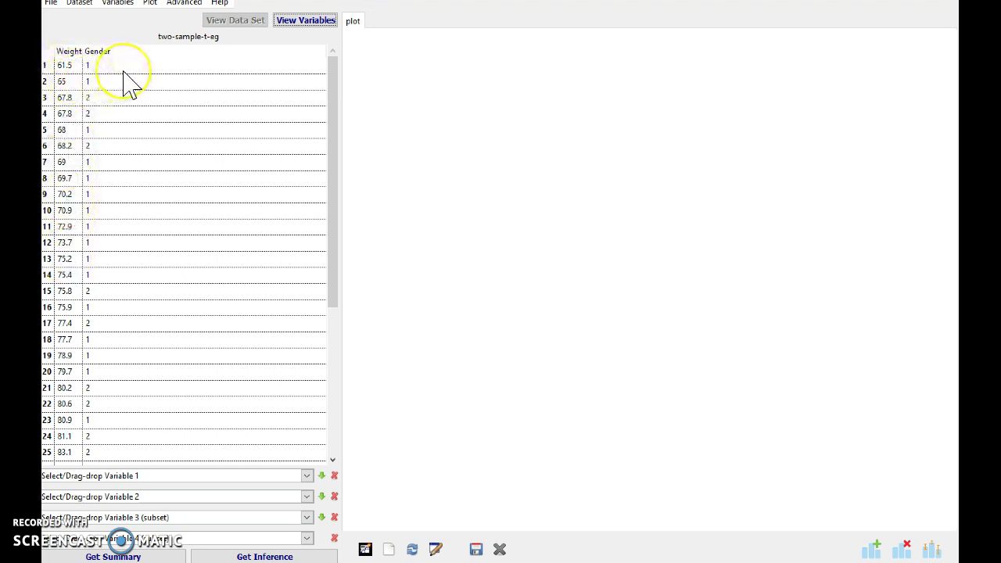
{"action": "left_click", "coordinate": [104, 56]}
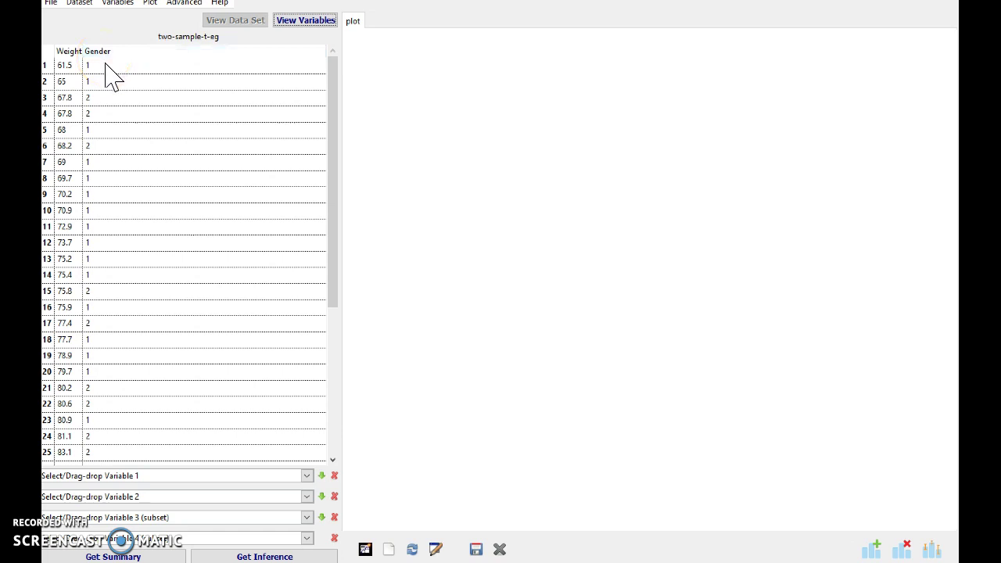
{"action": "left_click", "coordinate": [104, 100]}
{"action": "left_click", "coordinate": [102, 59]}
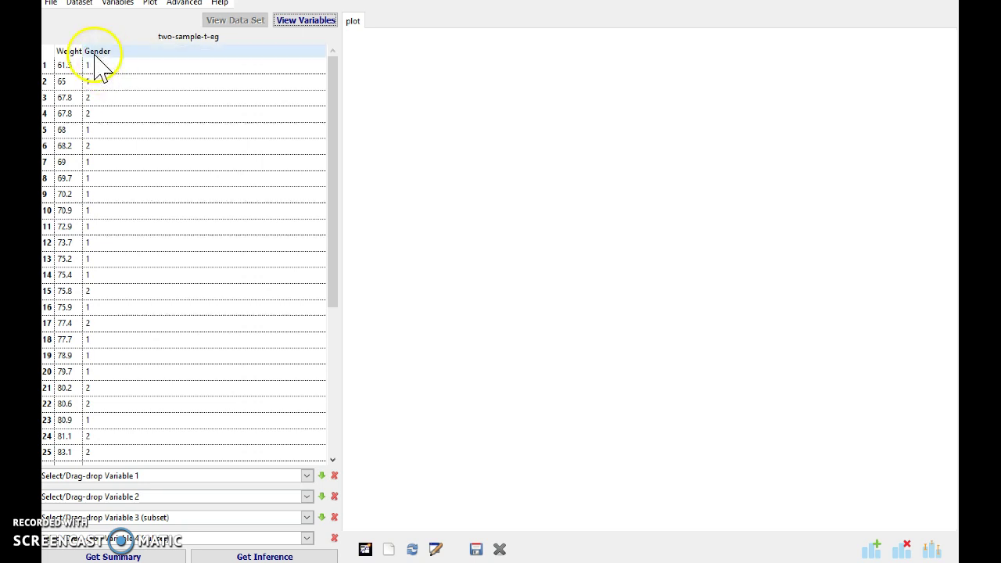
{"action": "left_click_drag", "start_coordinate": [102, 60], "coordinate": [167, 497]}
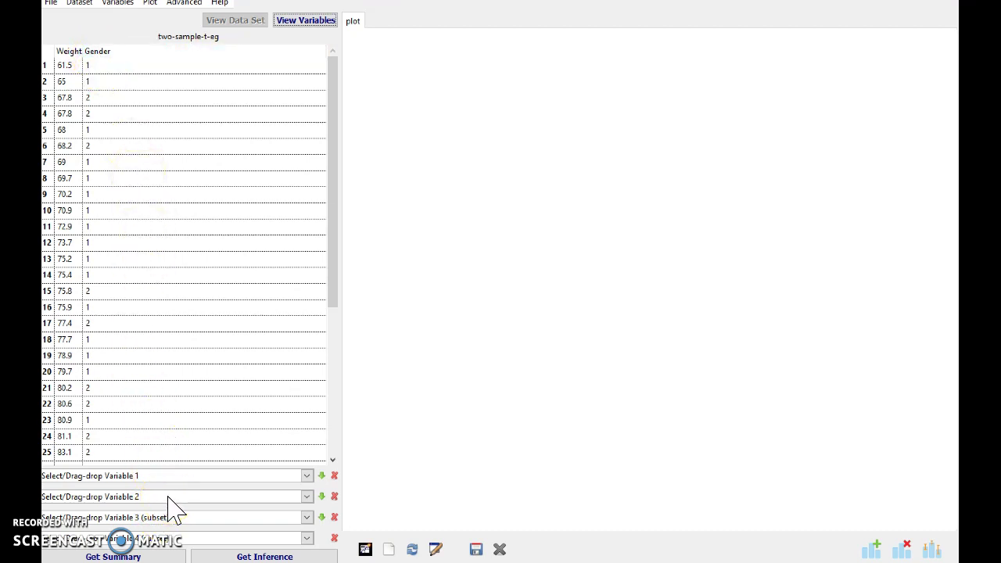
{"action": "left_click", "coordinate": [125, 4]}
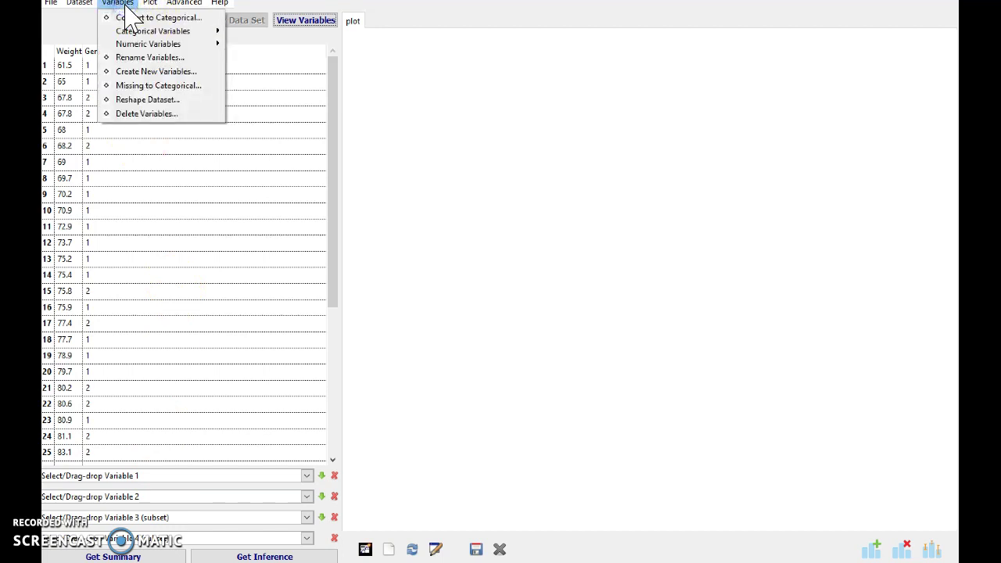
- Convert Gender to a categorical variable saved as the new column Gender.cat
{"action": "left_click", "coordinate": [138, 21]}
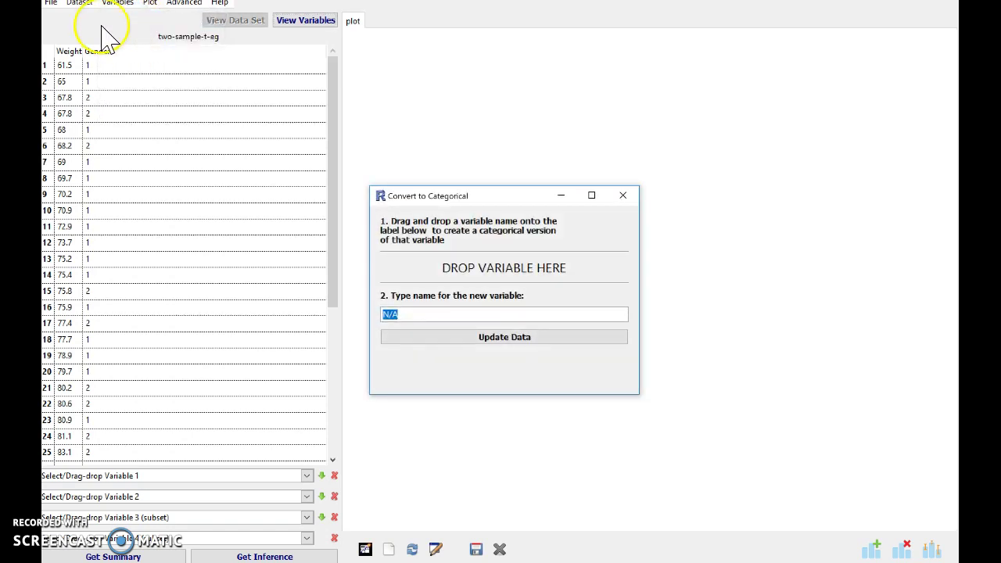
{"action": "left_click_drag", "start_coordinate": [99, 51], "coordinate": [471, 263]}
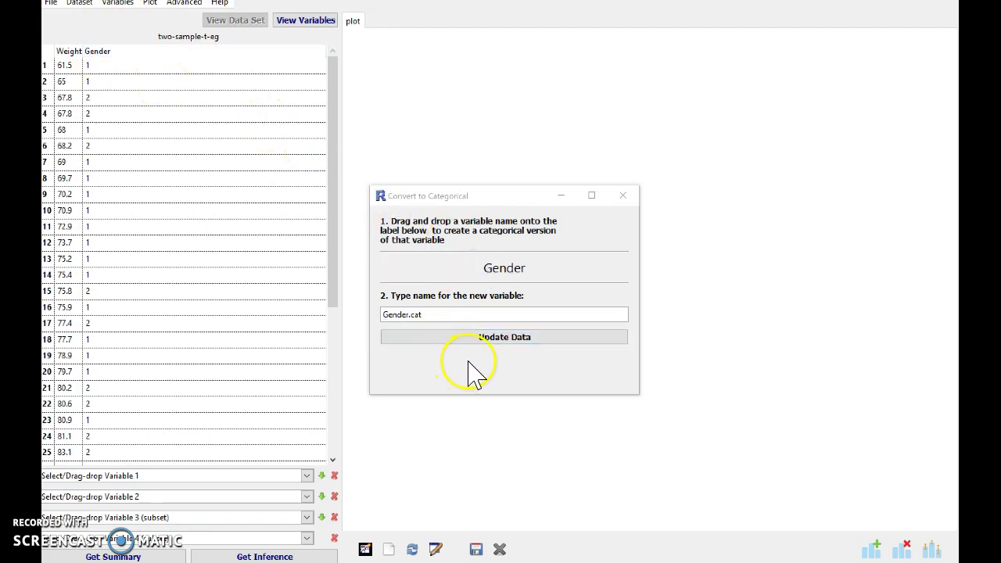
{"action": "left_click", "coordinate": [505, 338]}
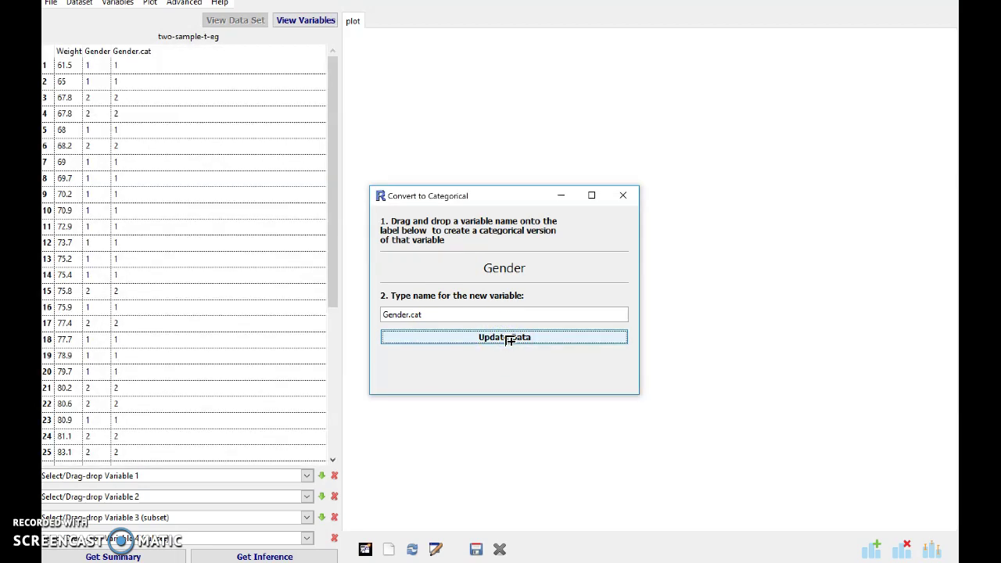
{"action": "left_click", "coordinate": [623, 195]}
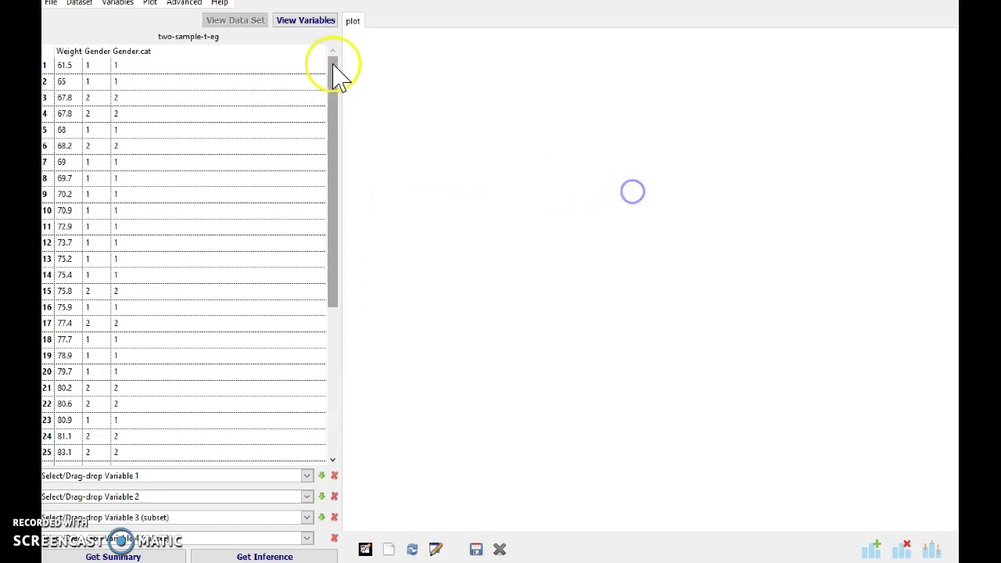
- Use Rename Levels on Gender.cat to label code 1 Female and code 2 Male
{"action": "left_click", "coordinate": [119, 4]}
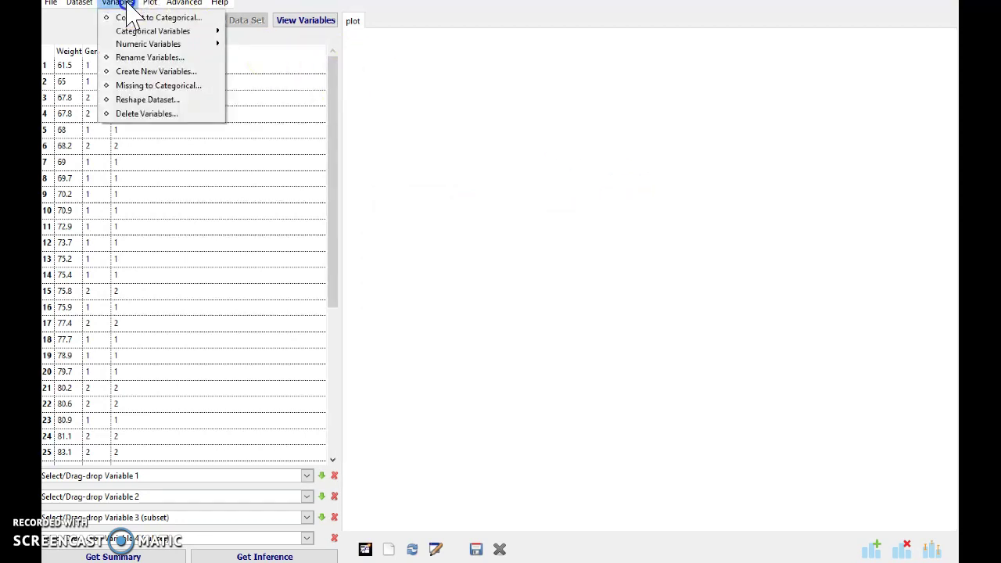
{"action": "left_click", "coordinate": [143, 61]}
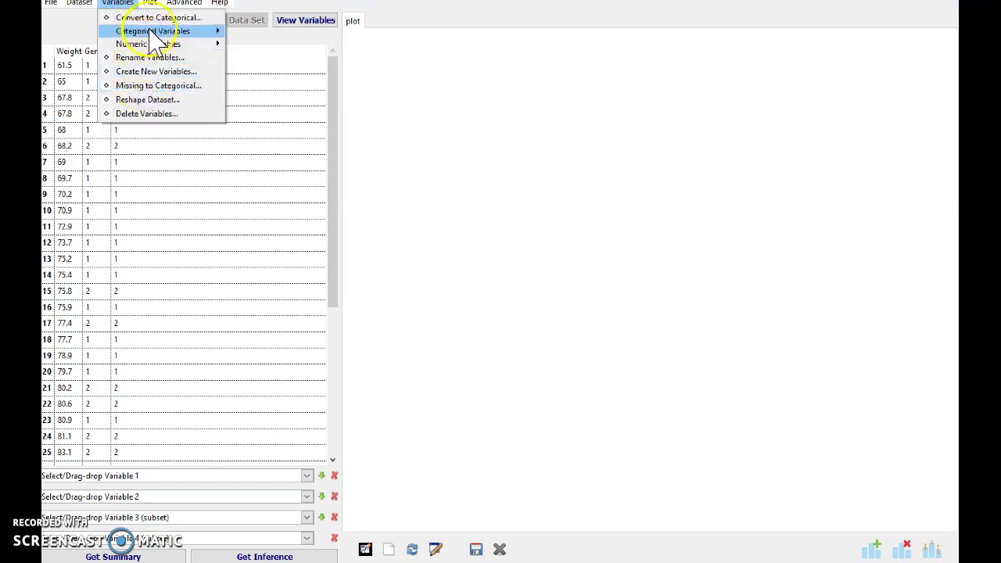
{"action": "mouse_move", "coordinate": [153, 31]}
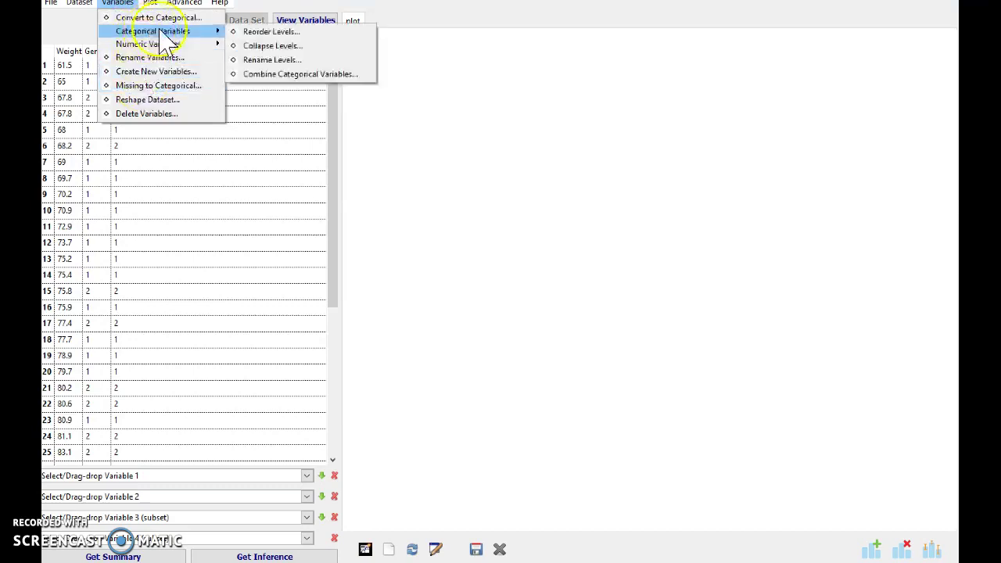
{"action": "left_click", "coordinate": [271, 60]}
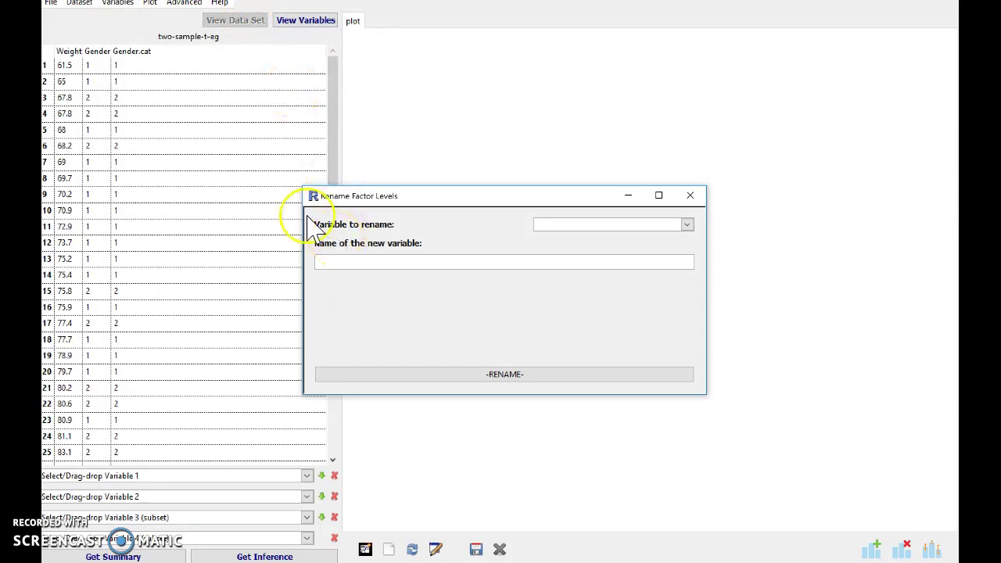
{"action": "left_click", "coordinate": [587, 226]}
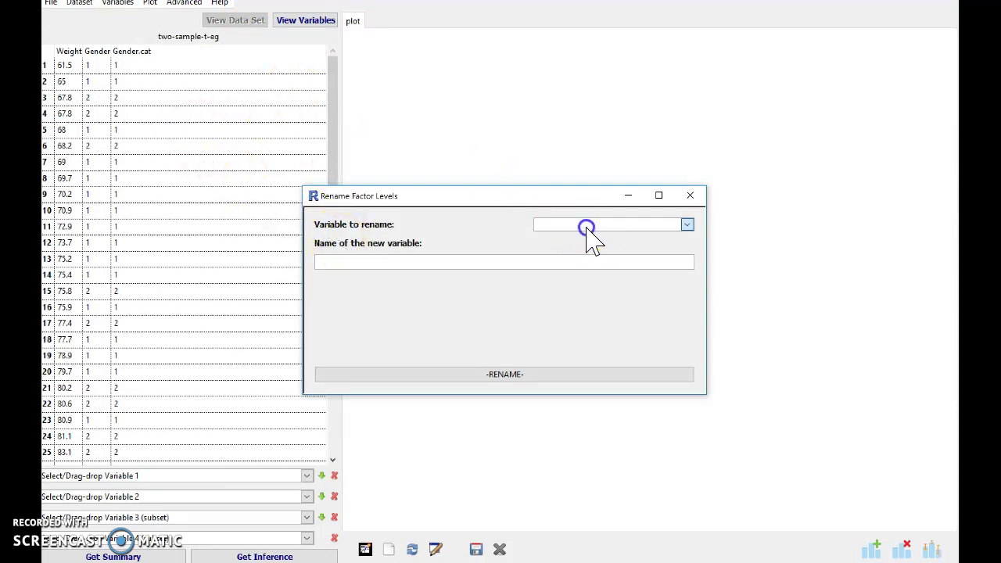
{"action": "left_click", "coordinate": [582, 243]}
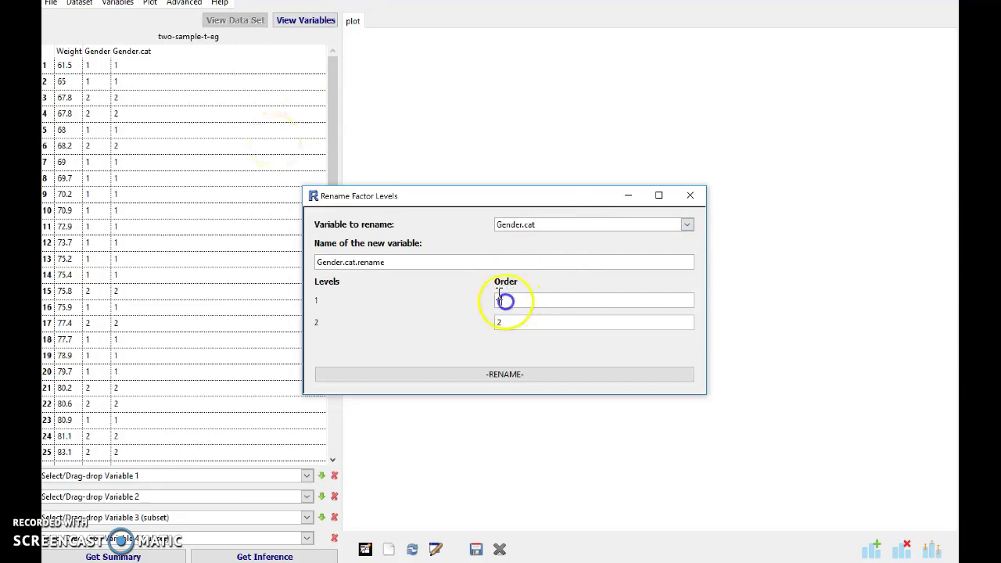
{"action": "left_click_drag", "start_coordinate": [507, 298], "coordinate": [487, 326]}
{"action": "type", "text": "Female"}
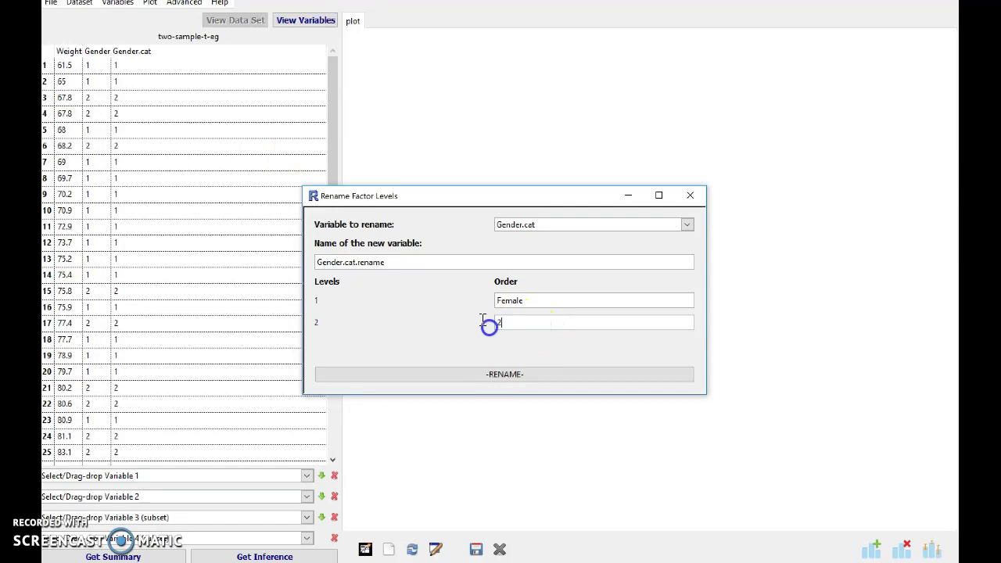
{"action": "type", "text": "M"}
{"action": "left_click", "coordinate": [507, 374]}
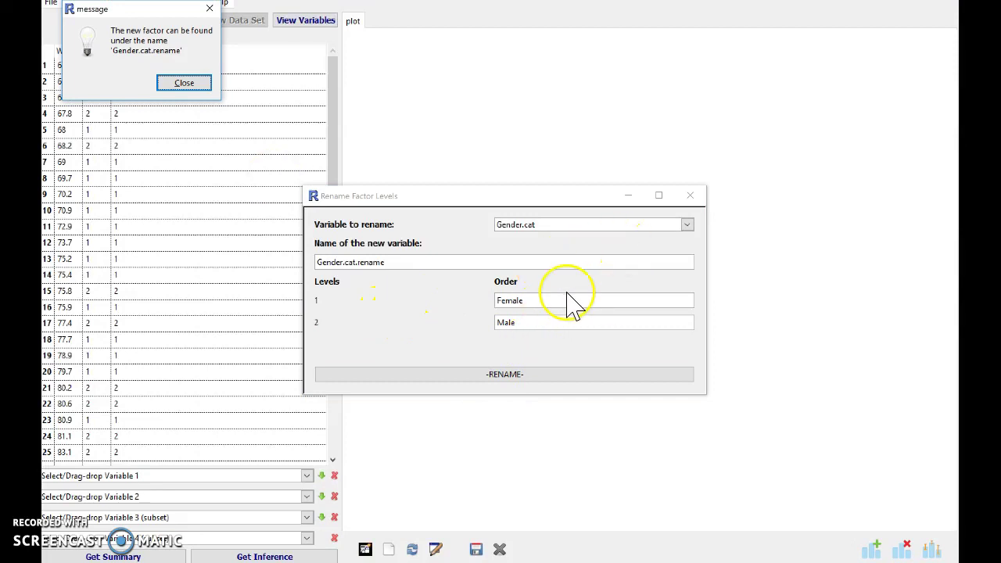
{"action": "left_click", "coordinate": [197, 83]}
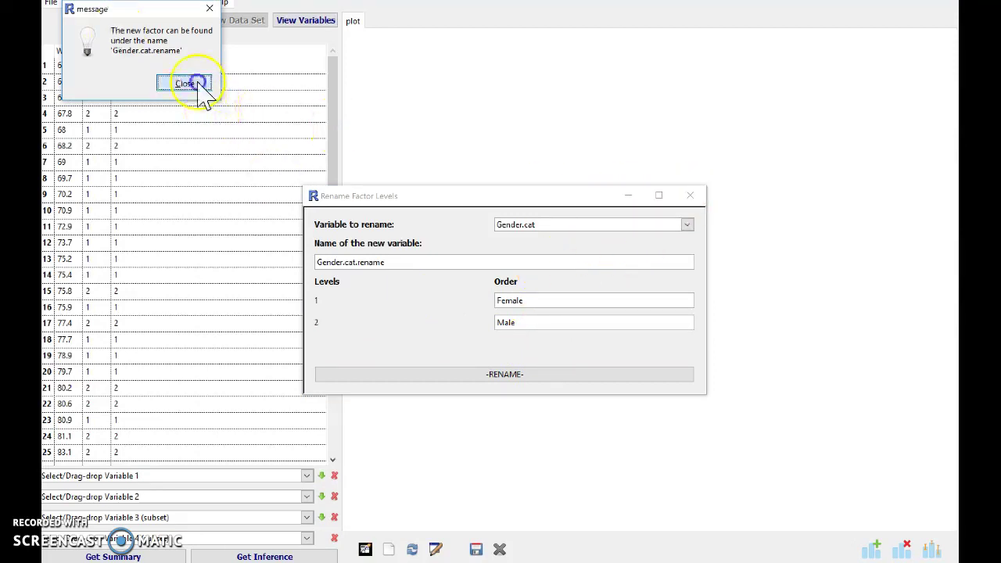
{"action": "left_click", "coordinate": [362, 90]}
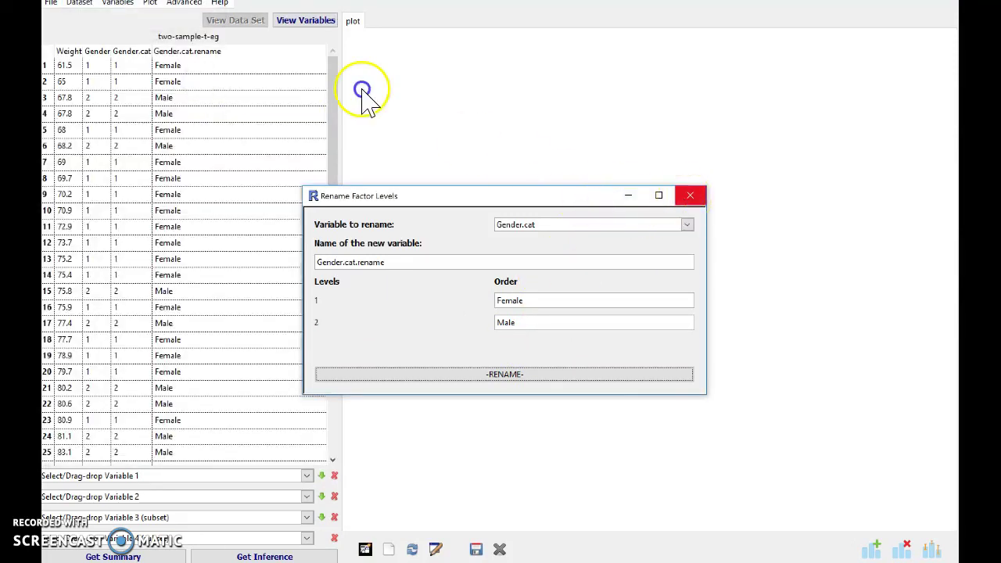
{"action": "left_click", "coordinate": [679, 196]}
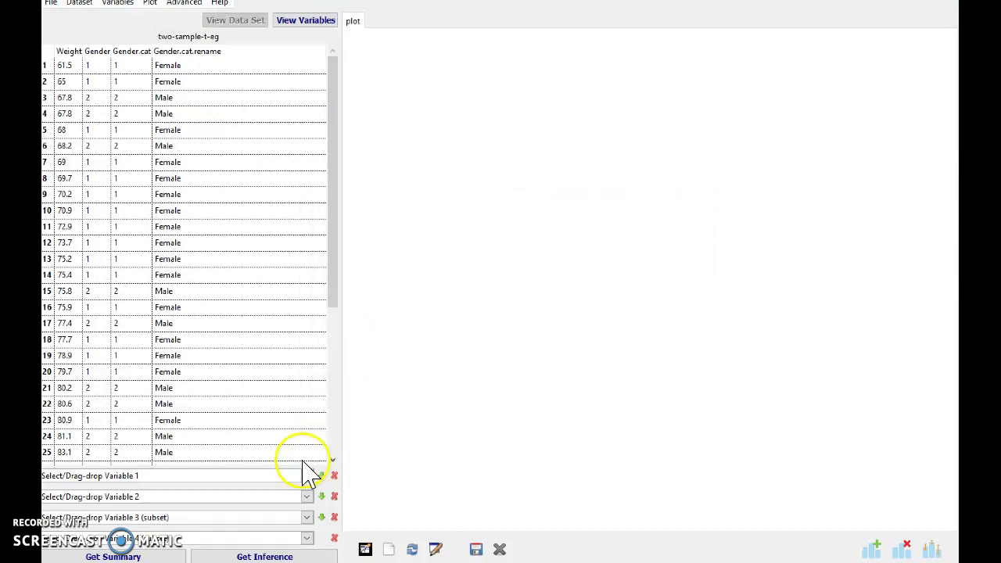
- Plot Weight by Gender.cat.rename as Female and Male box plots and open Get Inference
{"action": "left_click", "coordinate": [306, 476]}
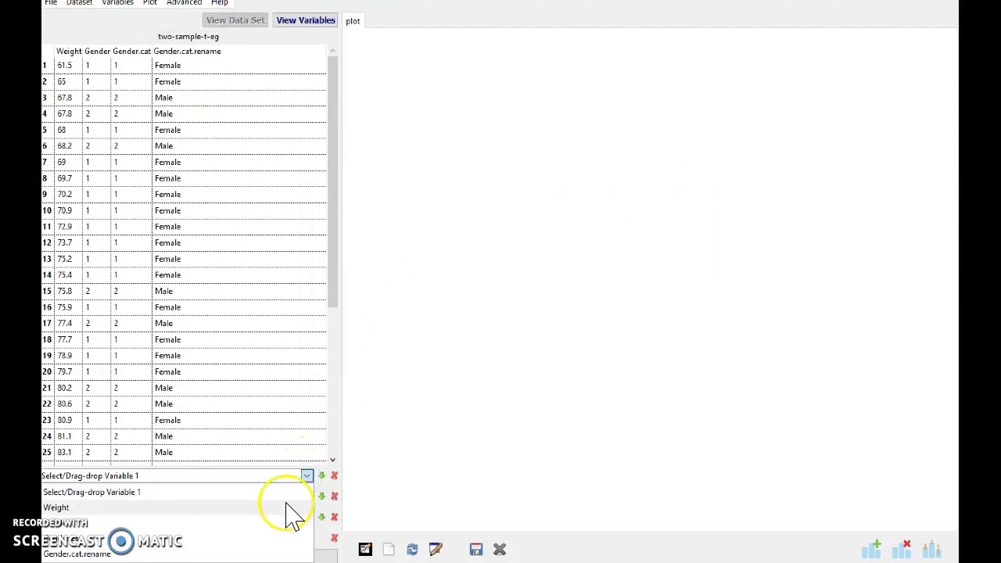
{"action": "left_click", "coordinate": [287, 509]}
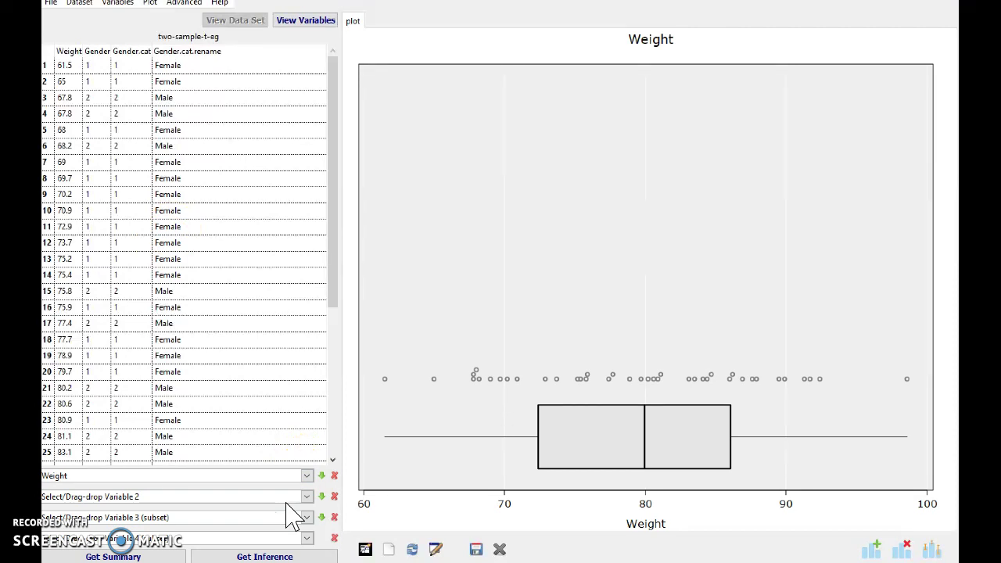
{"action": "left_click", "coordinate": [307, 497]}
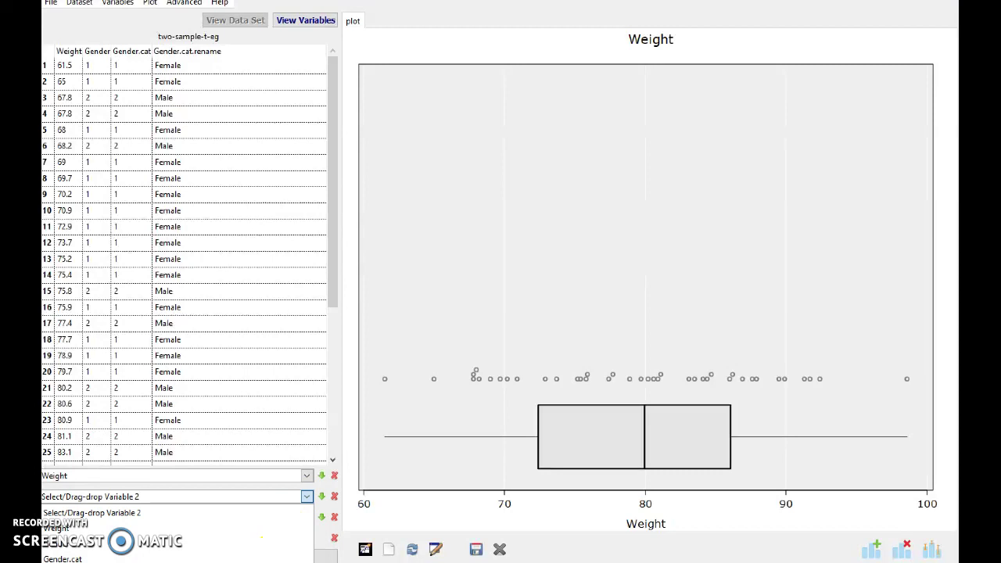
{"action": "left_click", "coordinate": [78, 562]}
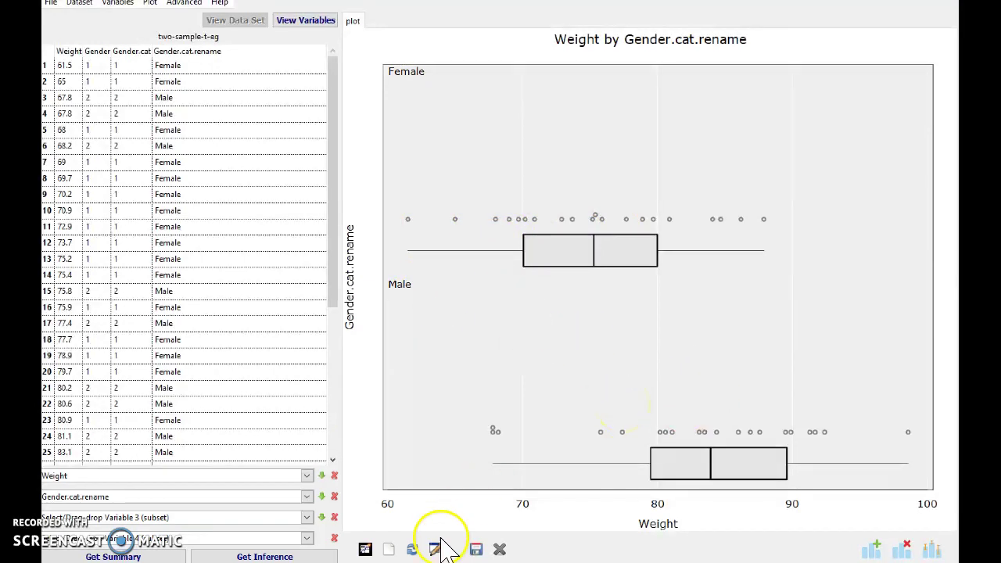
{"action": "left_click", "coordinate": [305, 558]}
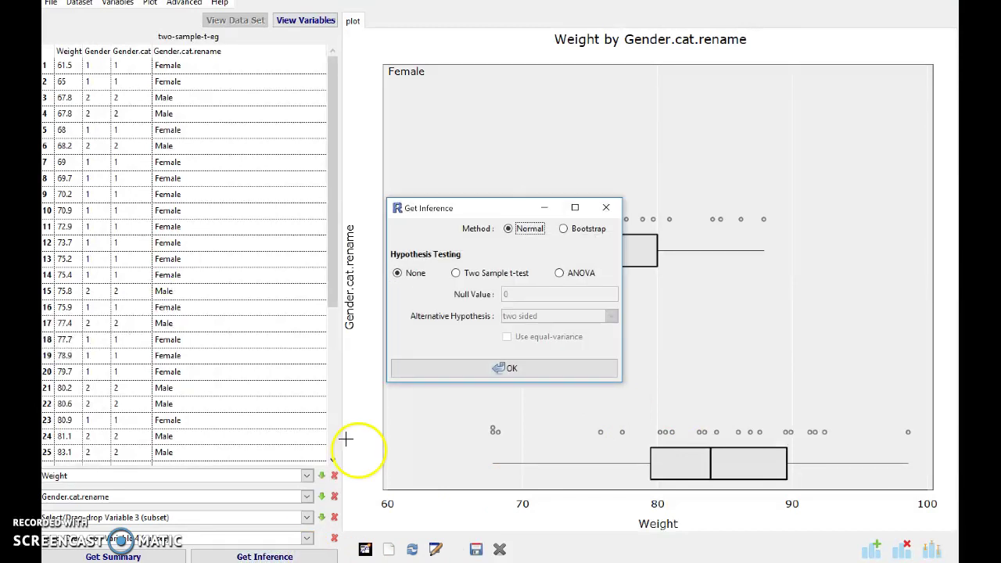
- Run an equal-variance Two Sample t-test, giving t = -3.1213, df = 38, p = 0.0034332
{"action": "left_click", "coordinate": [456, 274]}
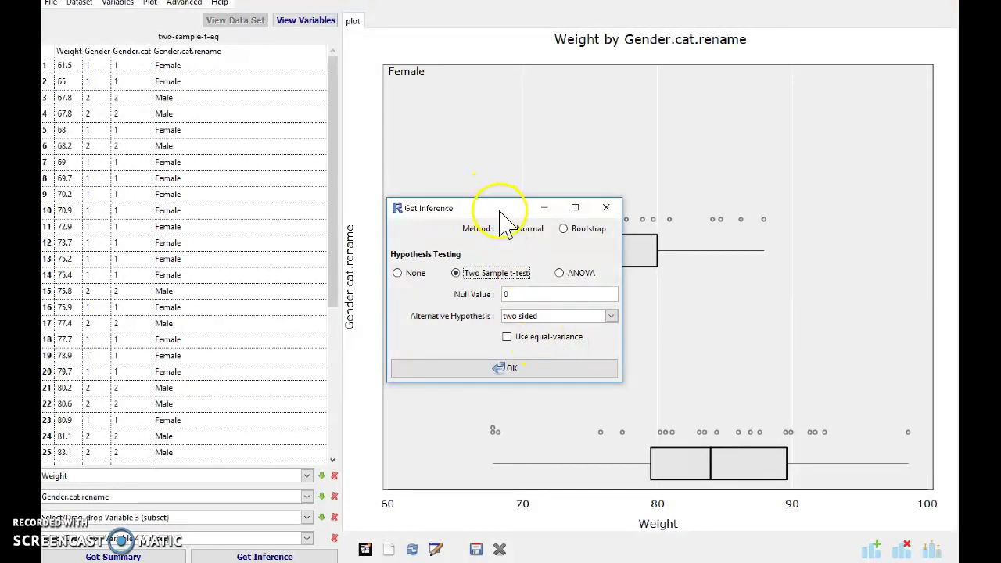
{"action": "left_click_drag", "start_coordinate": [476, 208], "coordinate": [204, 209]}
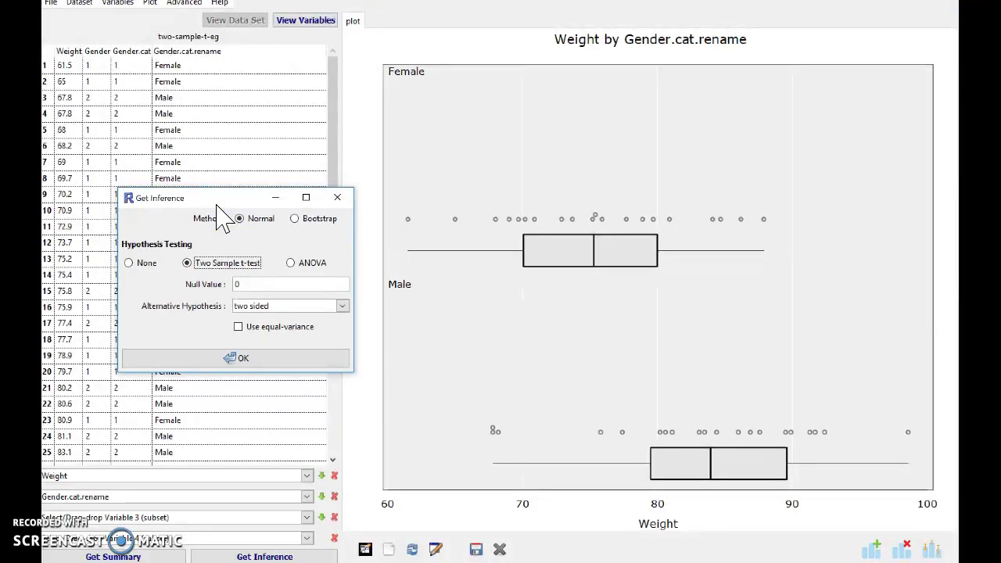
{"action": "left_click", "coordinate": [237, 327]}
{"action": "left_click_drag", "start_coordinate": [250, 200], "coordinate": [544, 188]}
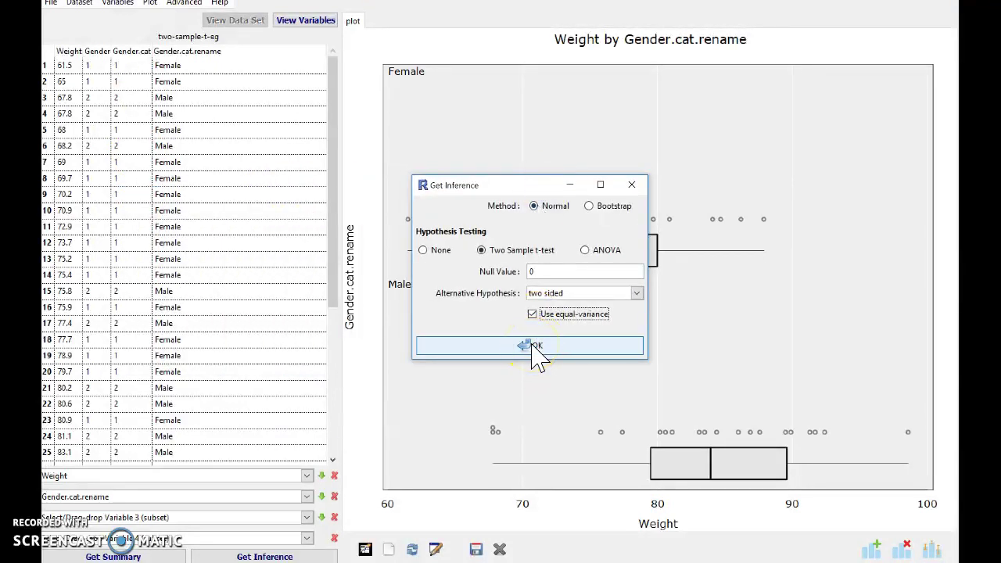
{"action": "left_click", "coordinate": [535, 347]}
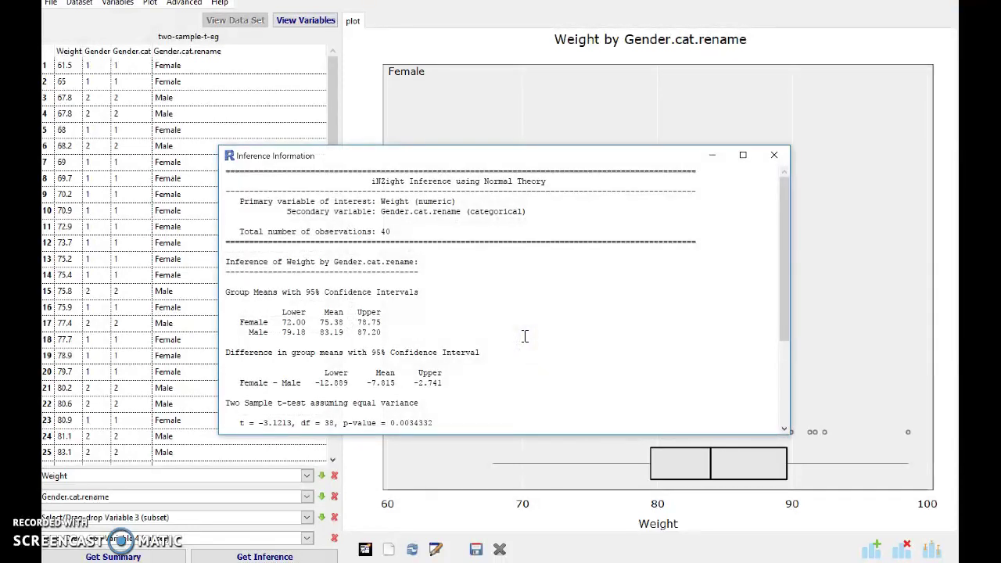
{"action": "left_click_drag", "start_coordinate": [600, 156], "coordinate": [634, 58]}
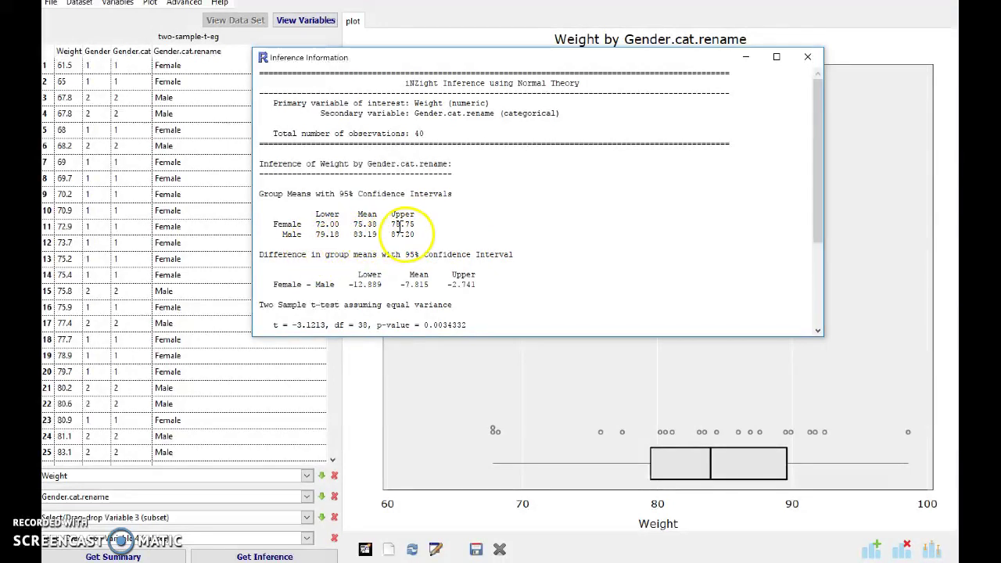
{"action": "left_click_drag", "start_coordinate": [817, 227], "coordinate": [820, 269]}
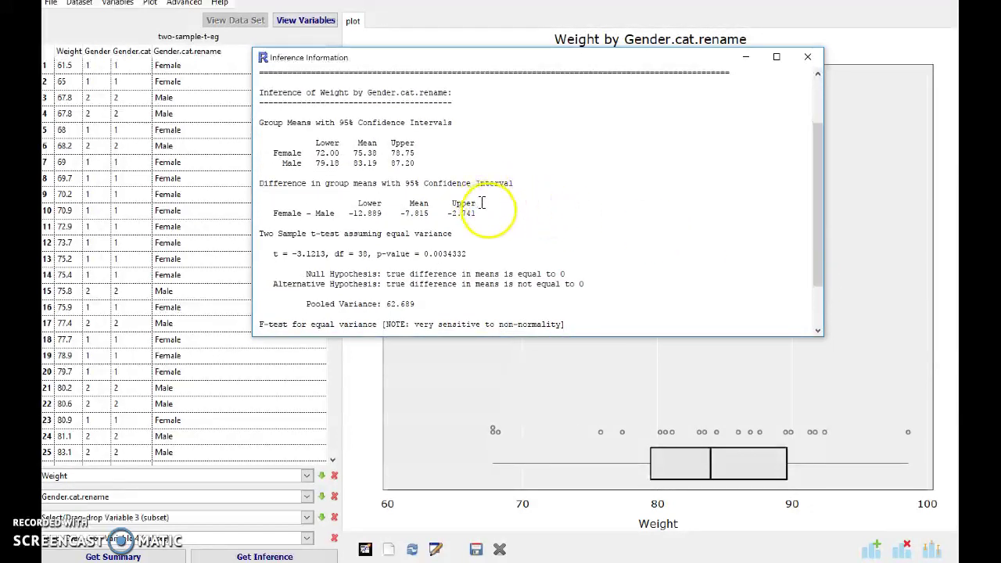
{"action": "left_click", "coordinate": [492, 208]}
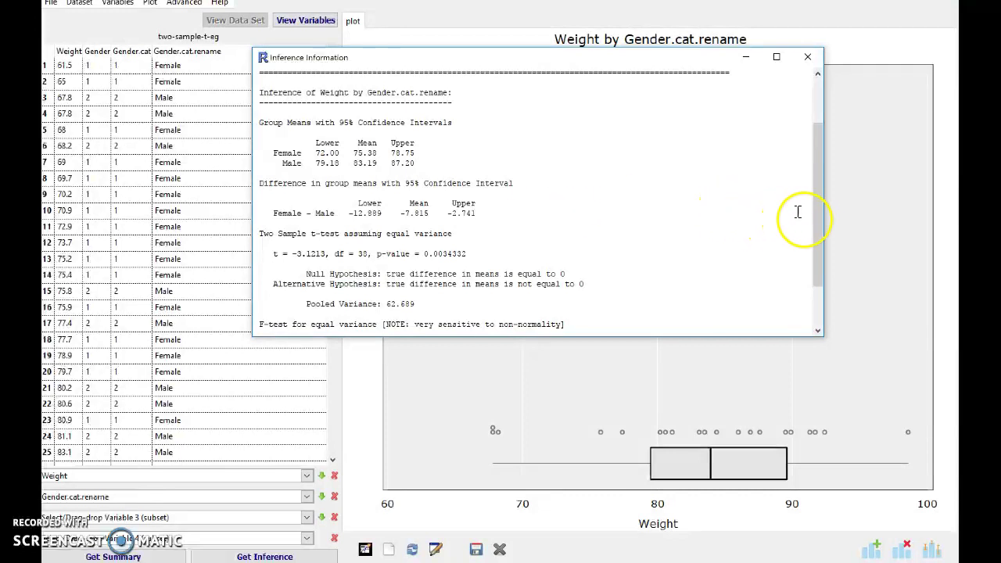
{"action": "left_click_drag", "start_coordinate": [820, 224], "coordinate": [814, 263]}
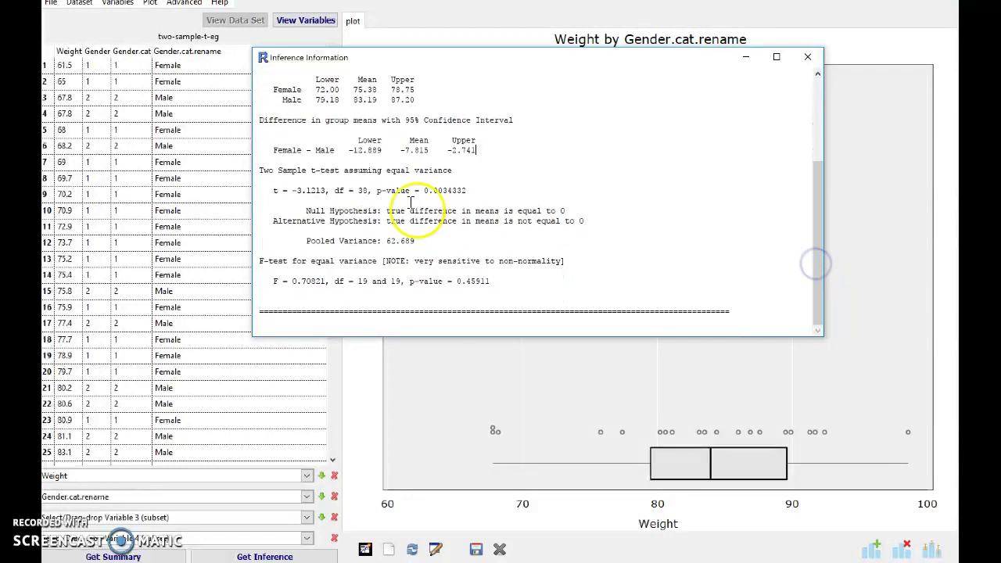
{"action": "left_click_drag", "start_coordinate": [277, 191], "coordinate": [324, 195]}
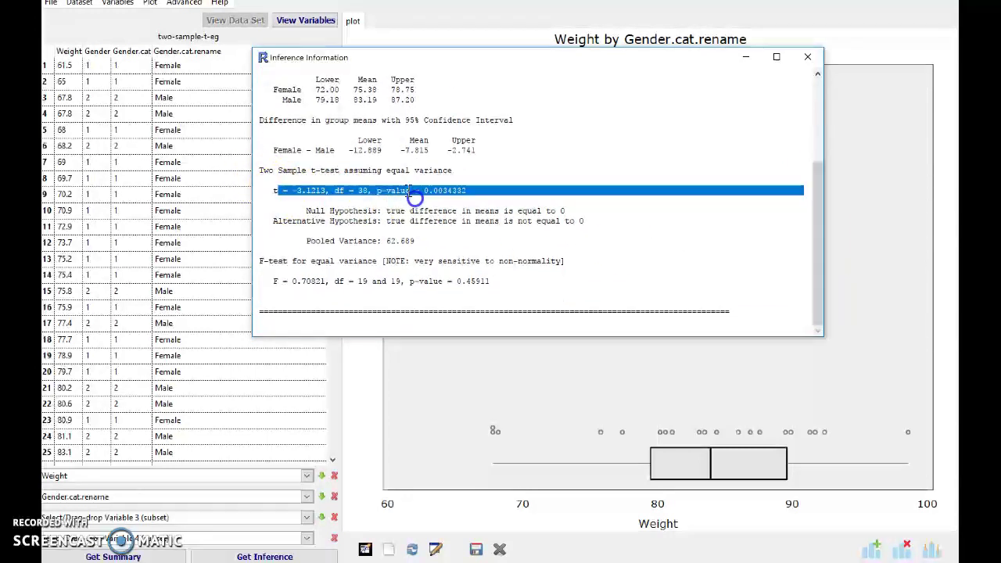
{"action": "left_click", "coordinate": [414, 198]}
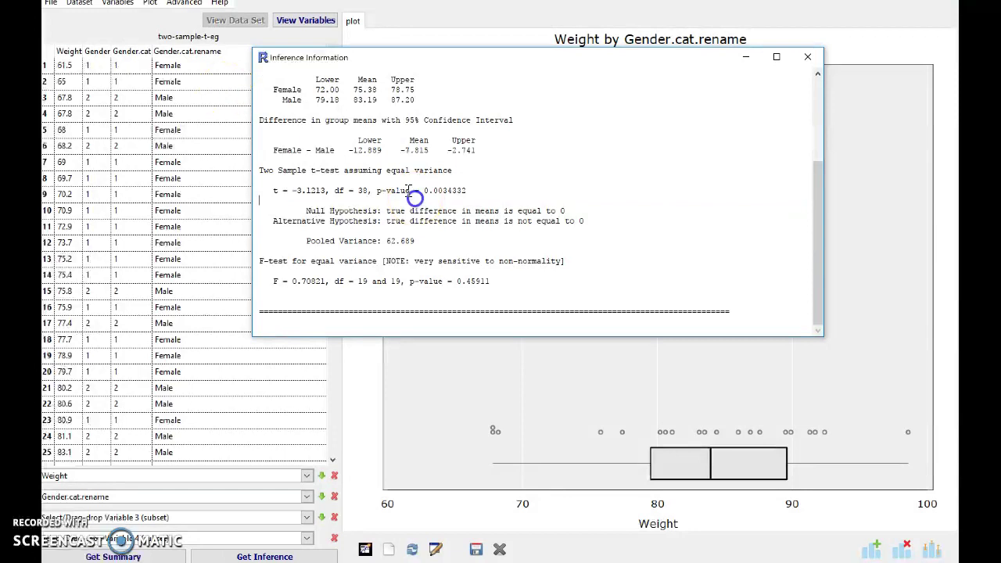
{"action": "left_click", "coordinate": [491, 197]}
{"action": "left_click", "coordinate": [450, 286]}
{"action": "left_click_drag", "start_coordinate": [495, 282], "coordinate": [249, 275]}
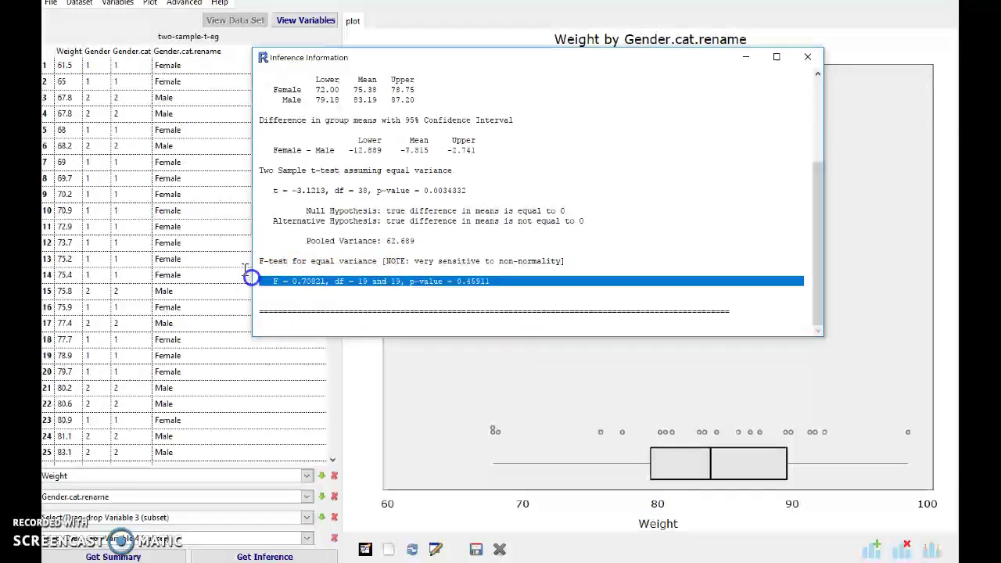
{"action": "triple_click", "coordinate": [430, 291]}
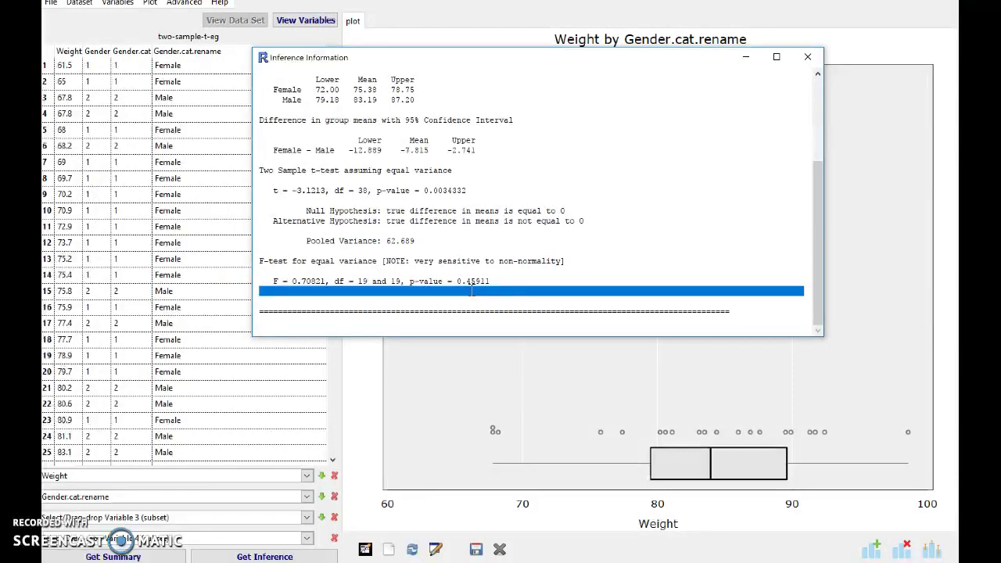
{"action": "left_click", "coordinate": [472, 291]}
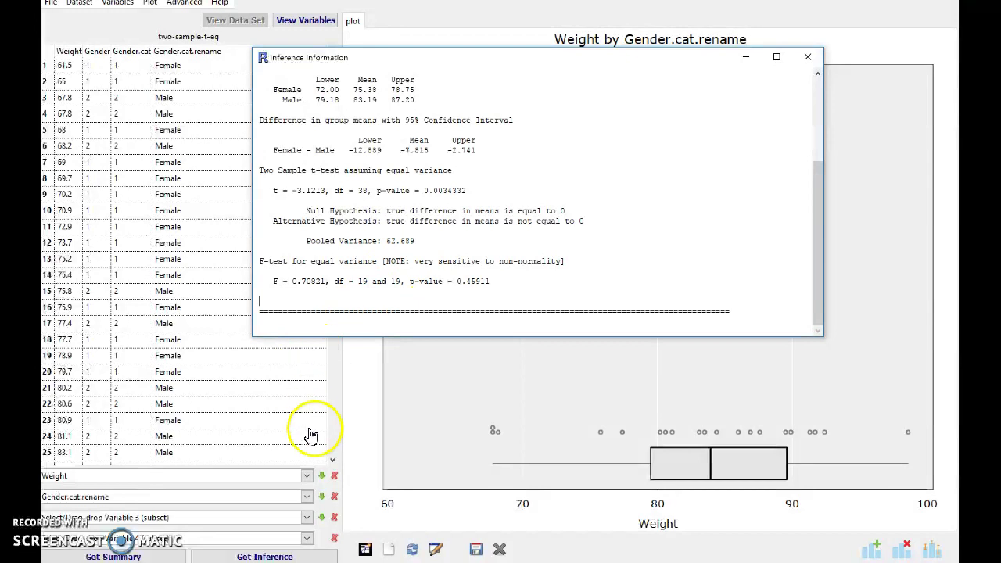
- Run the Two Sample t-test with equal variance unticked, review it, then close both results windows
{"action": "left_click", "coordinate": [270, 557]}
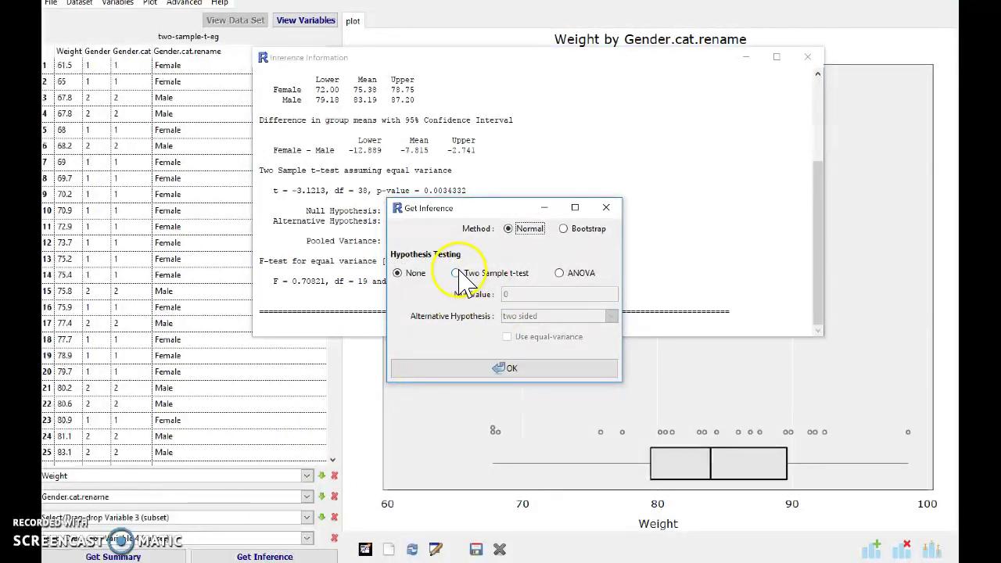
{"action": "left_click", "coordinate": [456, 273]}
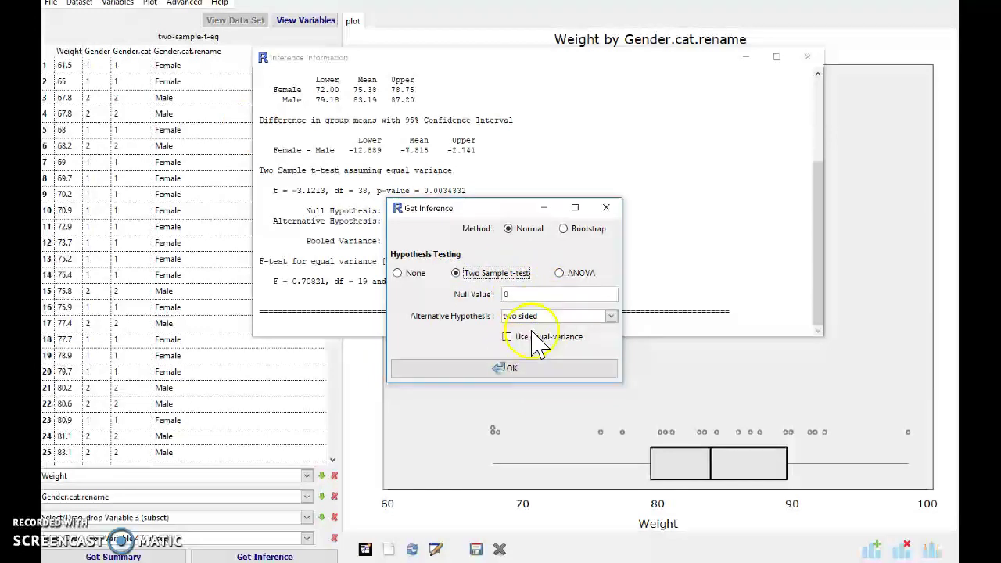
{"action": "left_click", "coordinate": [509, 369]}
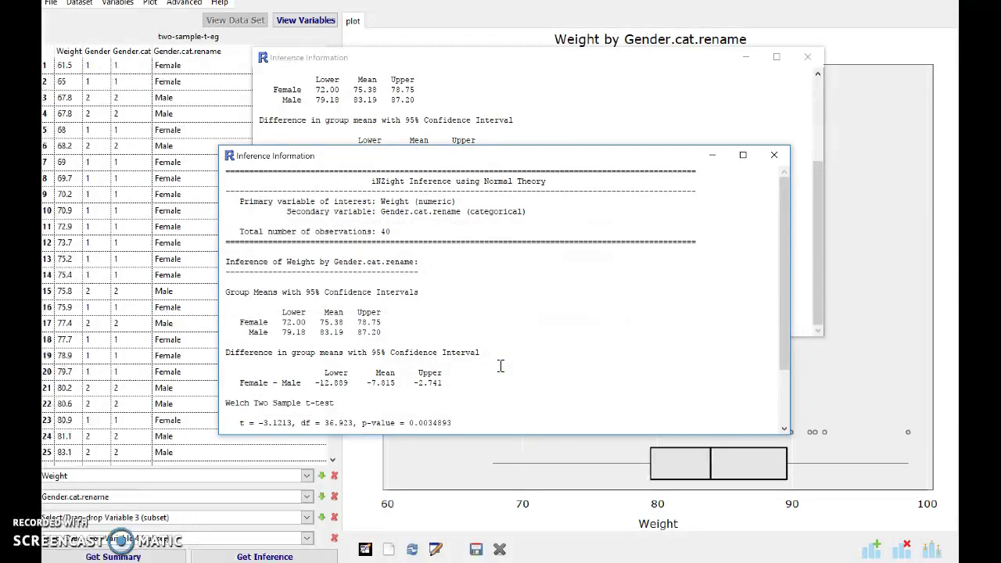
{"action": "scroll", "coordinate": [500, 366], "scroll_direction": "down", "scroll_amount": 3}
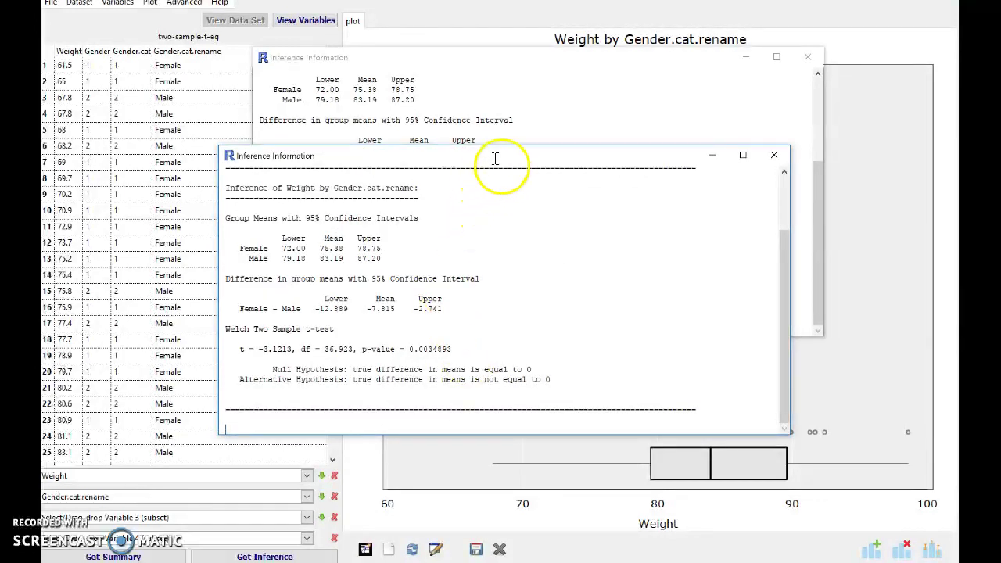
{"action": "left_click_drag", "start_coordinate": [506, 168], "coordinate": [542, 204]}
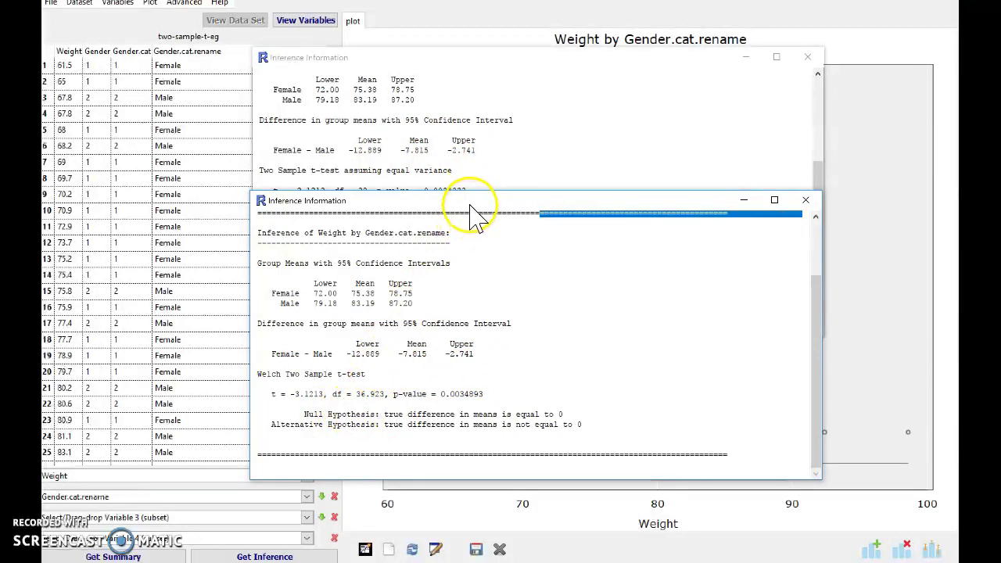
{"action": "left_click_drag", "start_coordinate": [472, 204], "coordinate": [472, 230]}
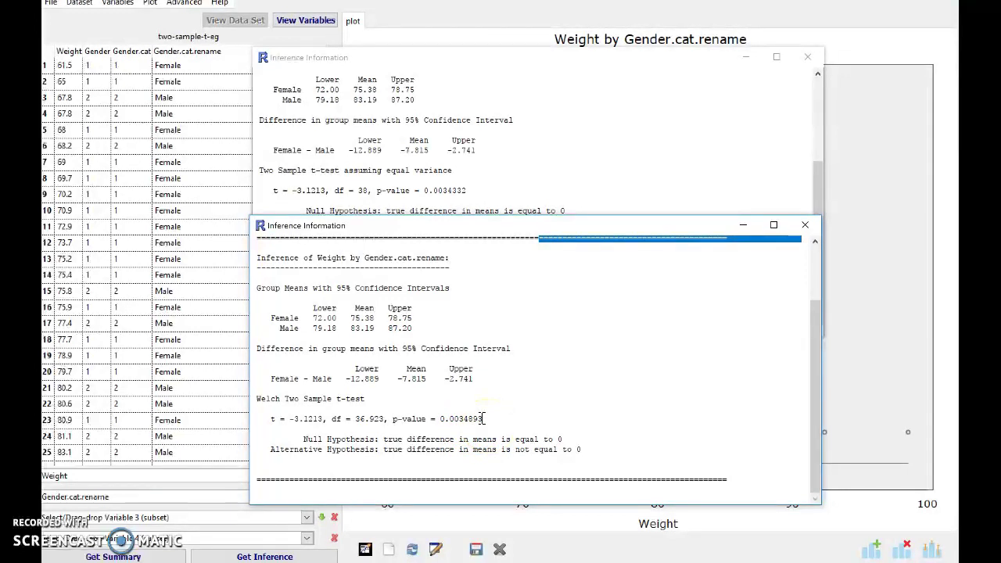
{"action": "left_click", "coordinate": [806, 227]}
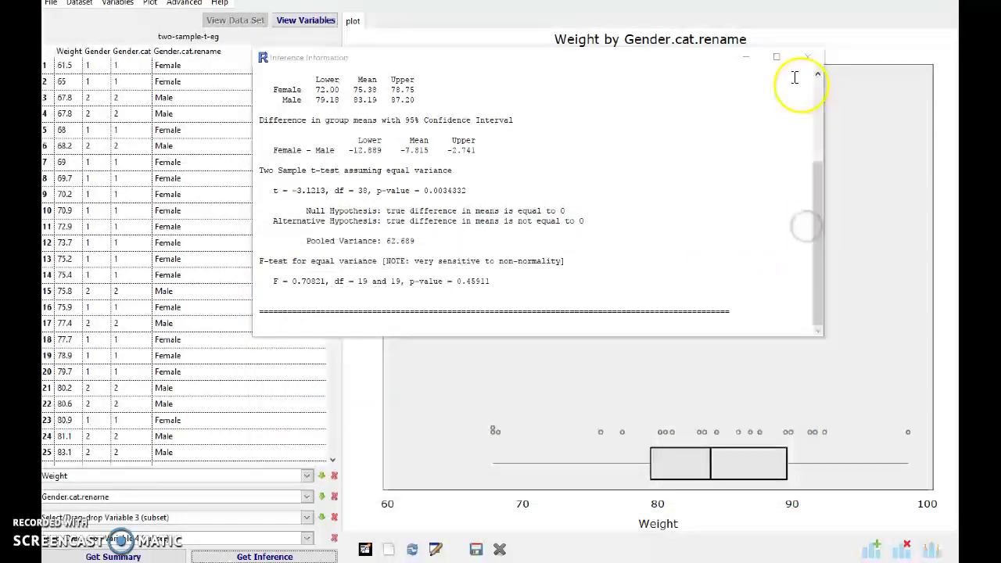
{"action": "left_click", "coordinate": [807, 55]}
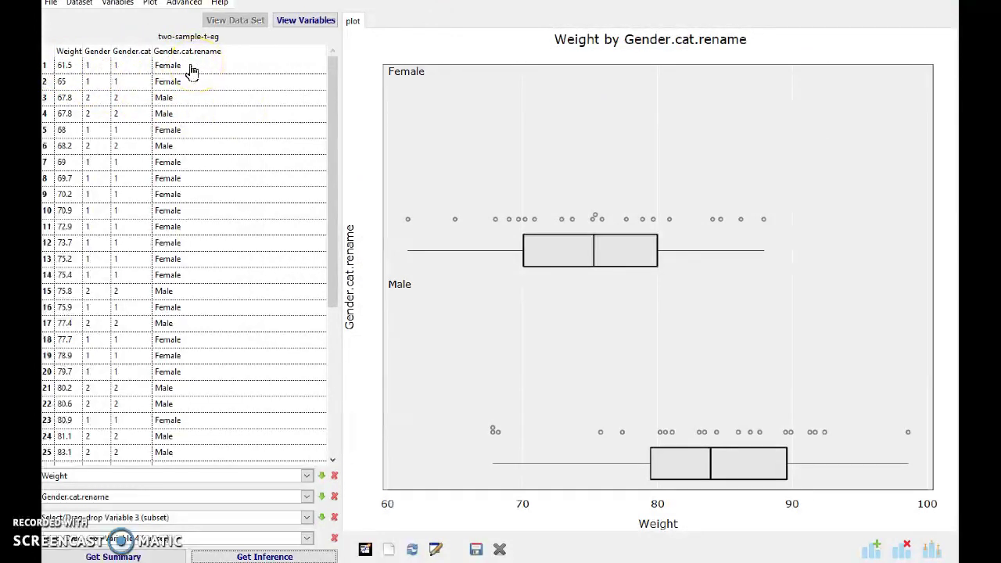
- In the Excel workbook, sort rows by Gender ascending so gender 1 weights come first
{"action": "key", "text": "alt+Tab"}
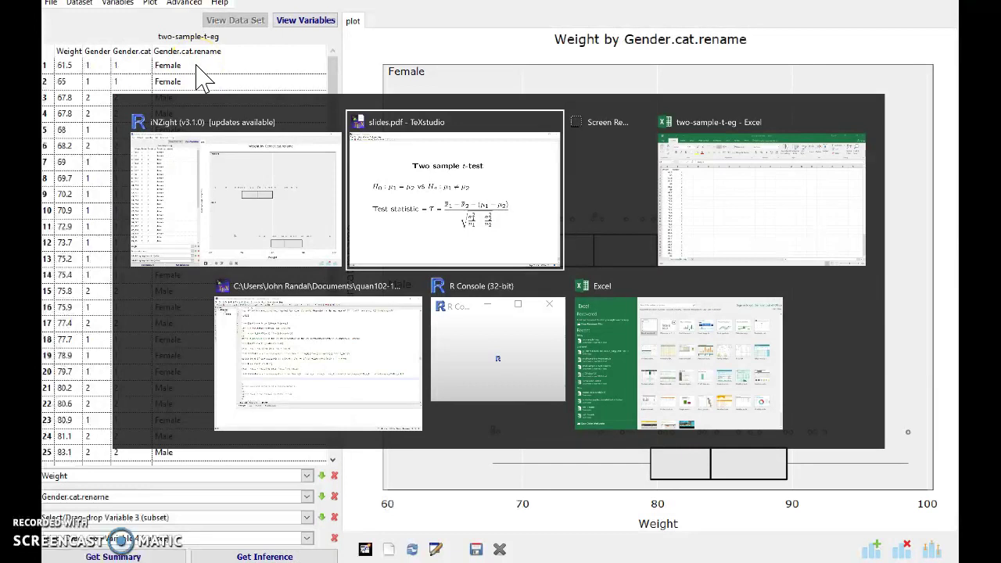
{"action": "key", "text": "alt+Tab"}
{"action": "key", "text": "alt+Tab"}
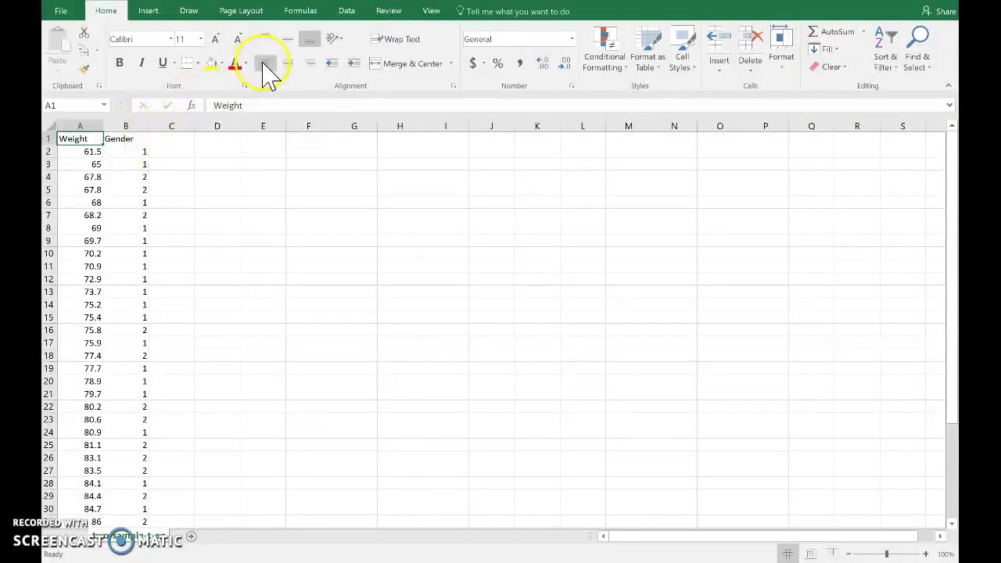
{"action": "left_click", "coordinate": [353, 12]}
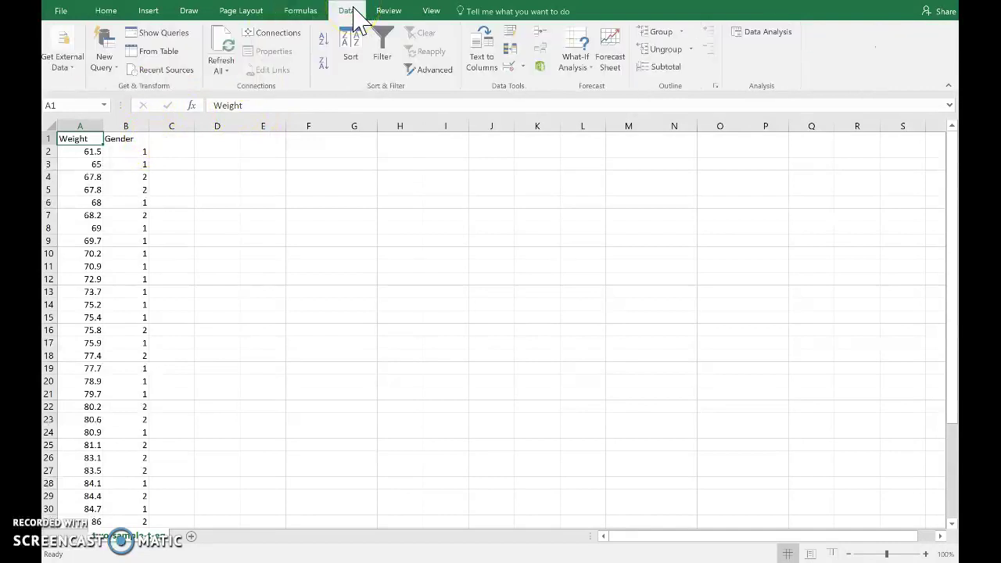
{"action": "left_click", "coordinate": [770, 35]}
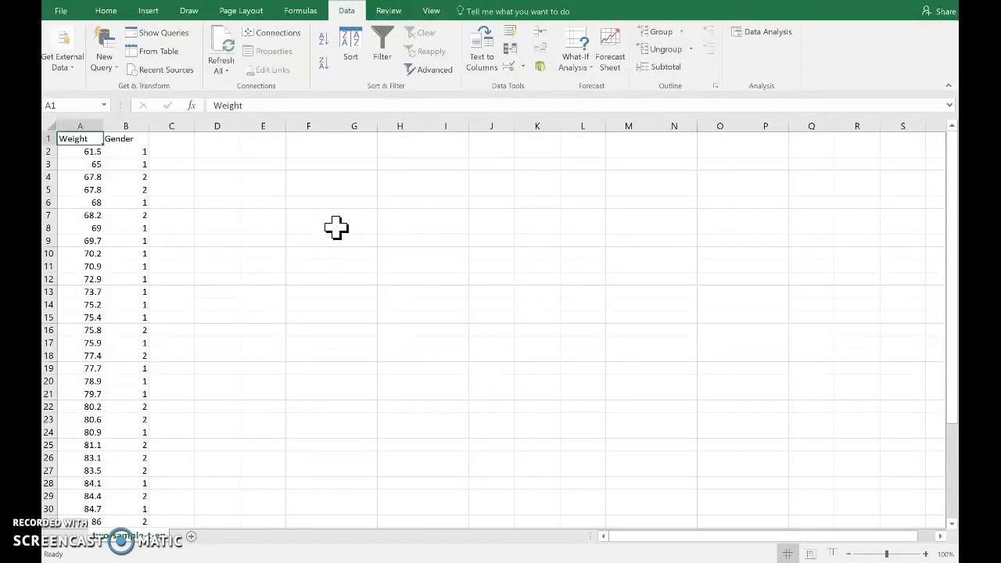
{"action": "left_click", "coordinate": [135, 138]}
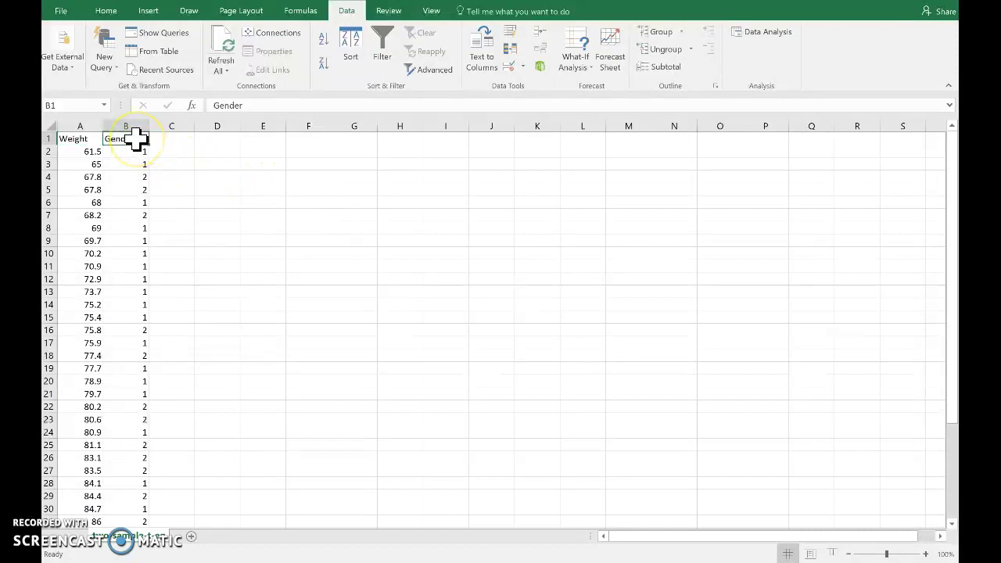
{"action": "left_click", "coordinate": [325, 47]}
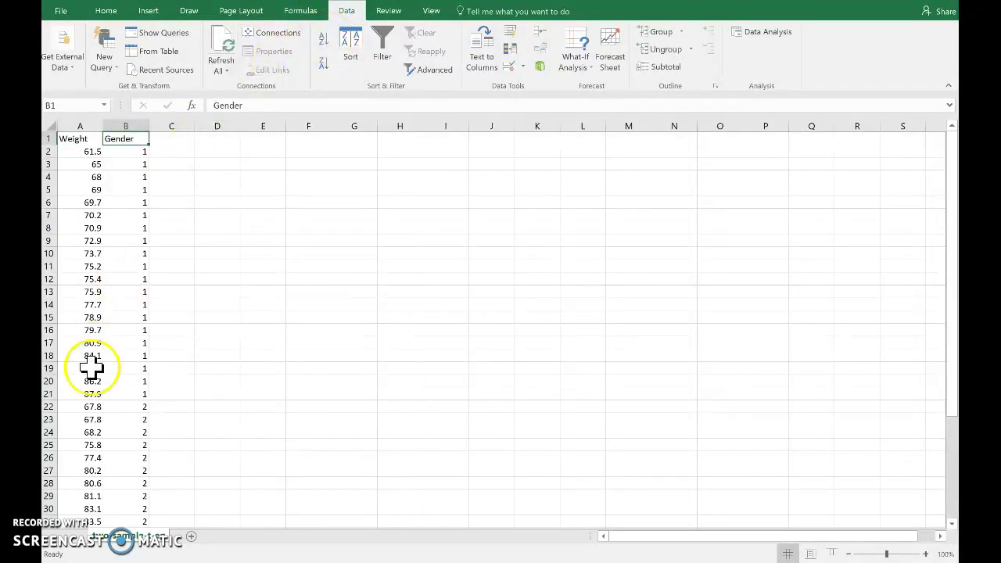
{"action": "left_click_drag", "start_coordinate": [89, 394], "coordinate": [89, 154]}
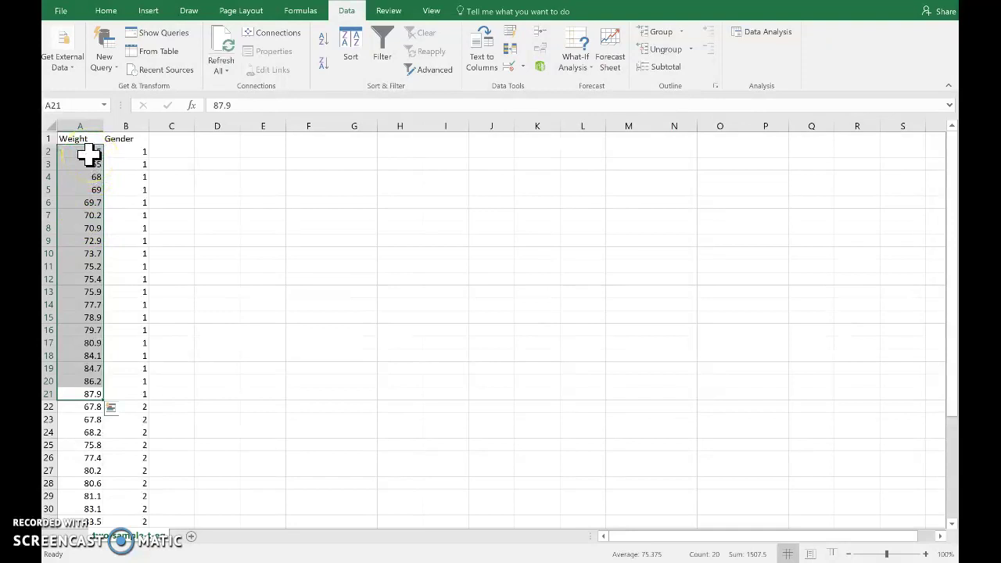
{"action": "left_click", "coordinate": [190, 152]}
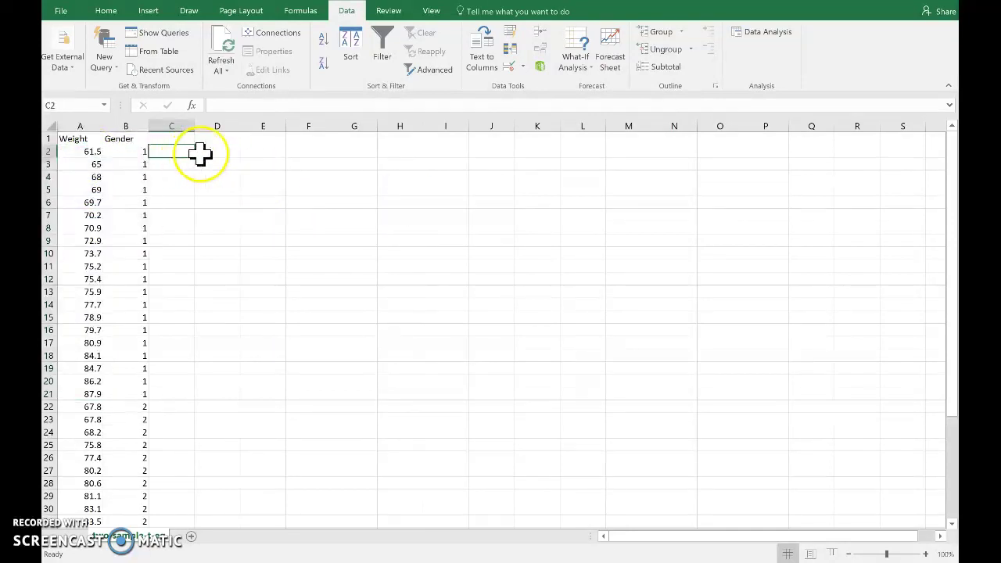
- Choose t-Test: Two-Sample Assuming Unequal Variances from the Data Analysis list
{"action": "left_click", "coordinate": [208, 154]}
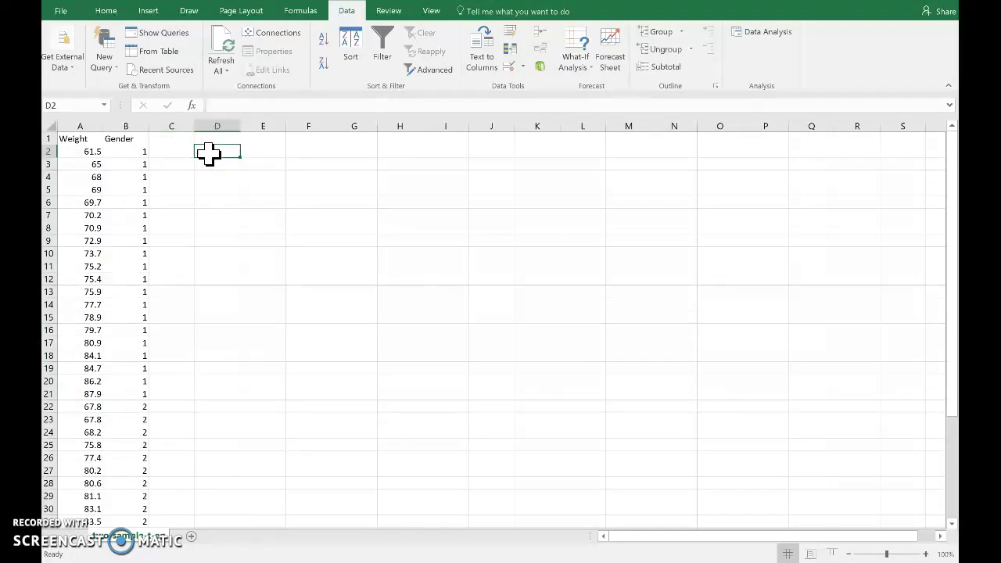
{"action": "left_click", "coordinate": [770, 33]}
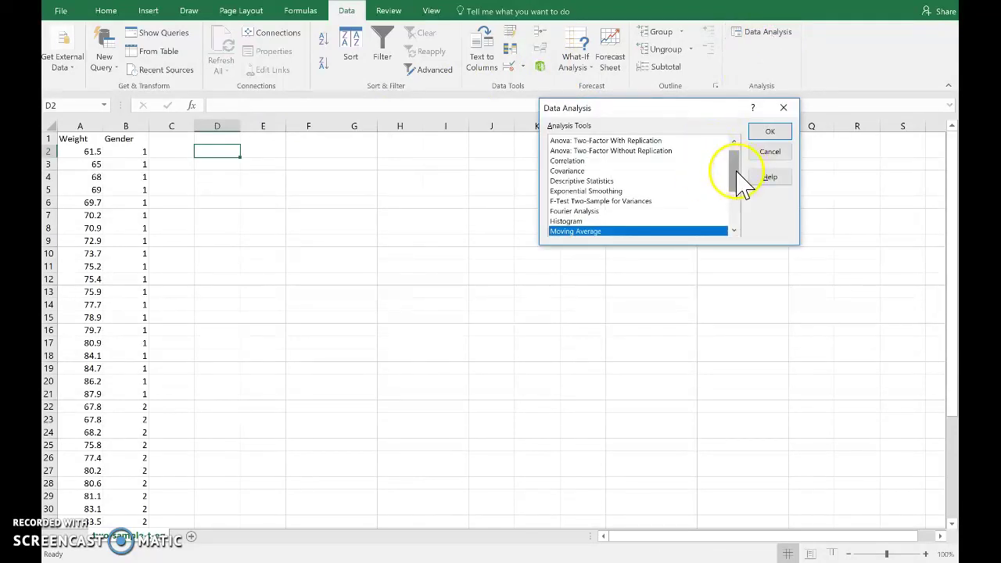
{"action": "left_click_drag", "start_coordinate": [738, 168], "coordinate": [739, 195]}
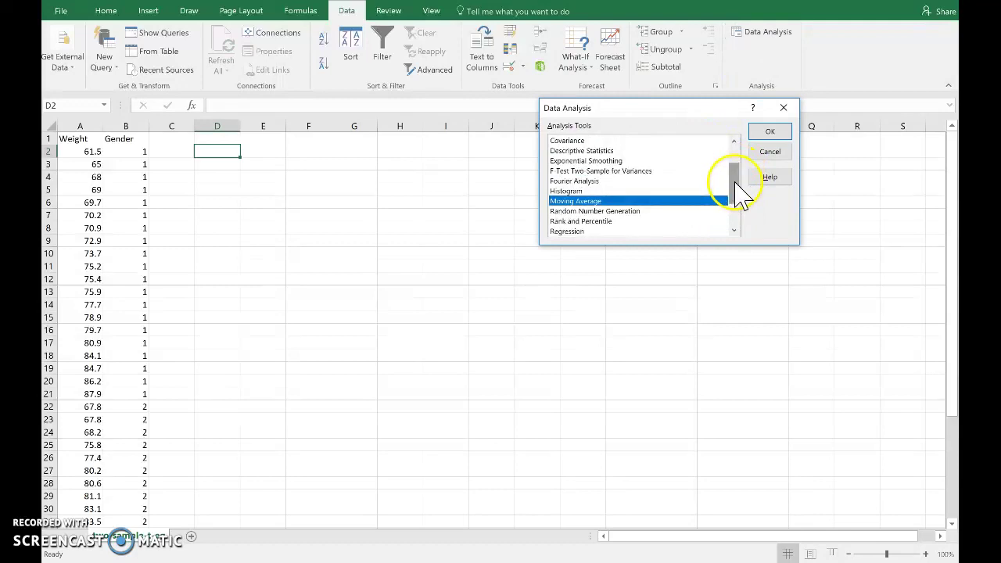
{"action": "left_click", "coordinate": [639, 172]}
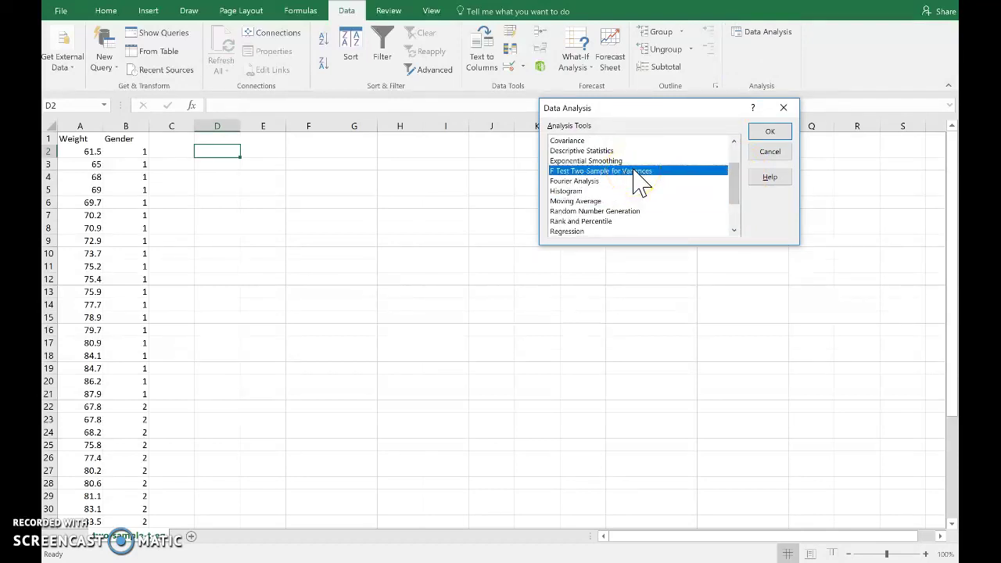
{"action": "left_click", "coordinate": [647, 178]}
{"action": "left_click_drag", "start_coordinate": [733, 180], "coordinate": [735, 227]}
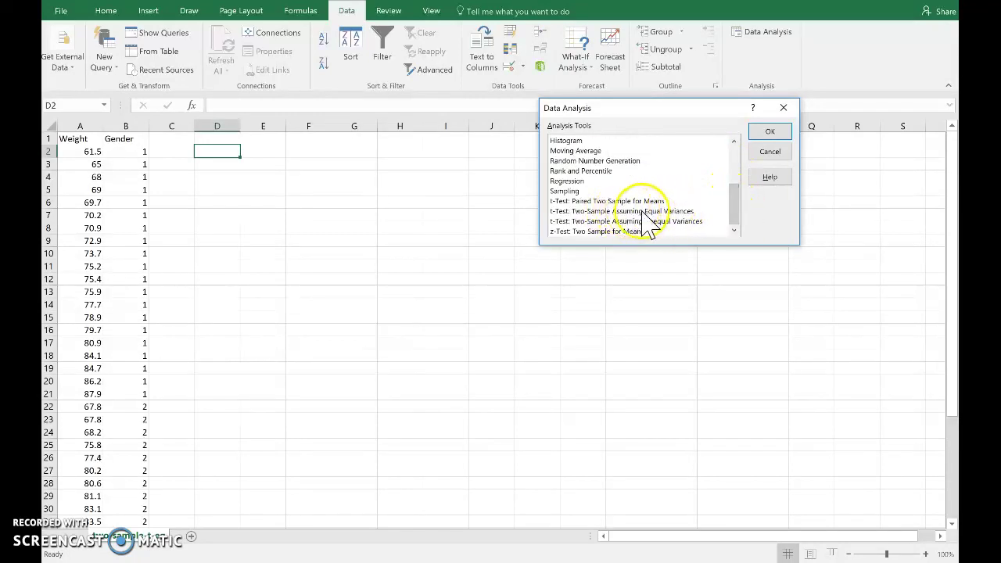
{"action": "left_click", "coordinate": [689, 222]}
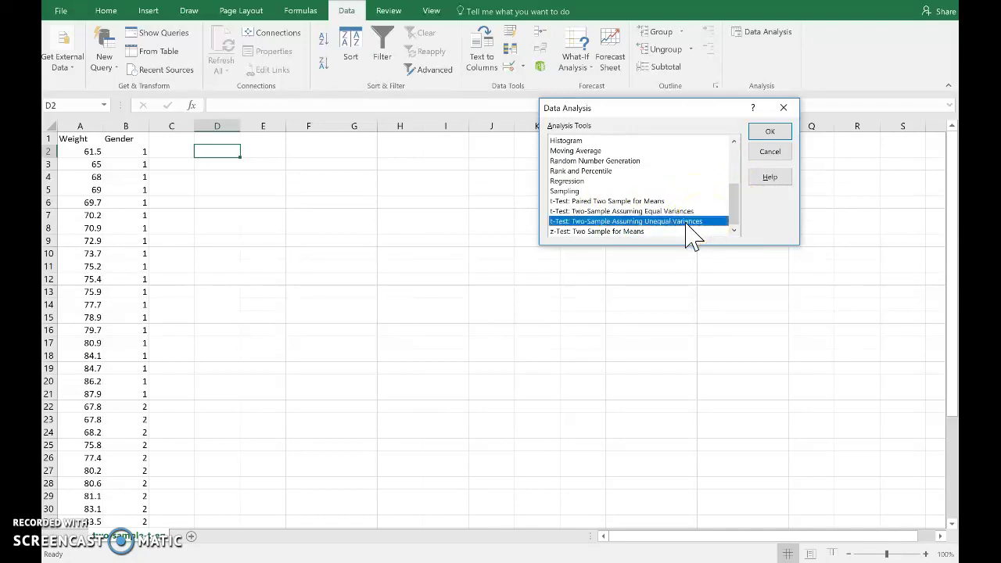
- Set Variable 1 Range A2:A21, Variable 2 Range A22:A41 and Hypothesized Mean Difference 0
{"action": "left_click", "coordinate": [768, 132]}
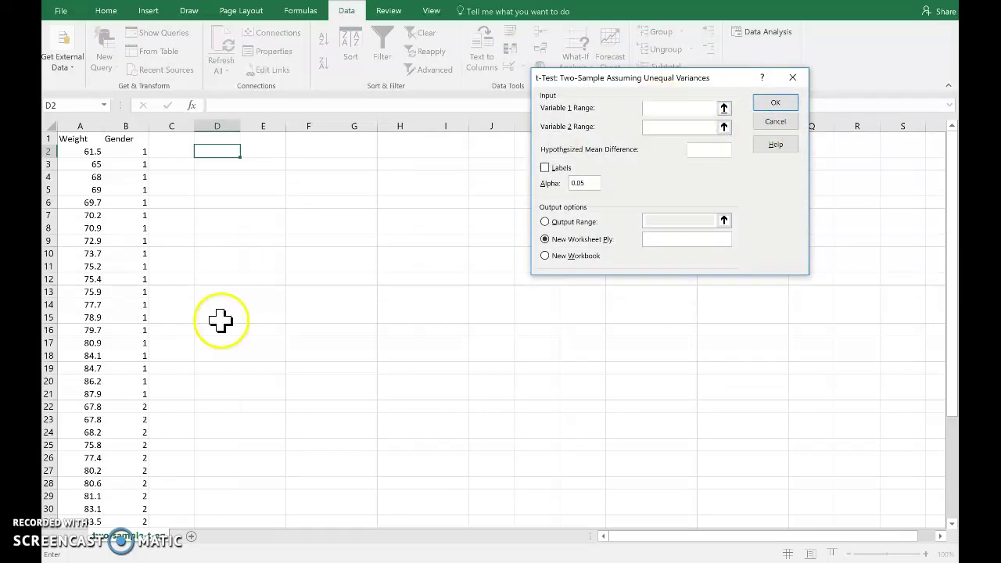
{"action": "left_click_drag", "start_coordinate": [84, 393], "coordinate": [80, 150]}
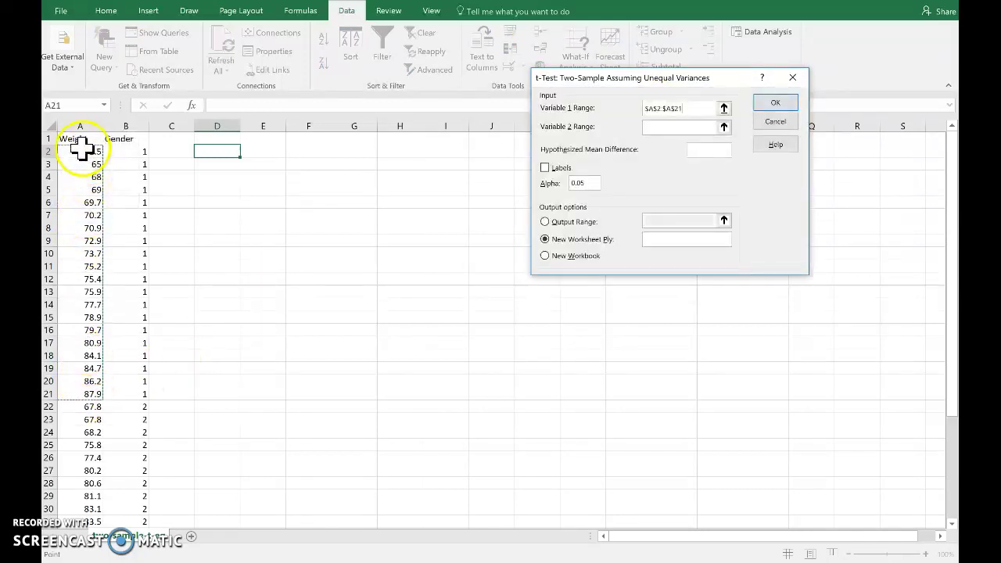
{"action": "left_click", "coordinate": [652, 125]}
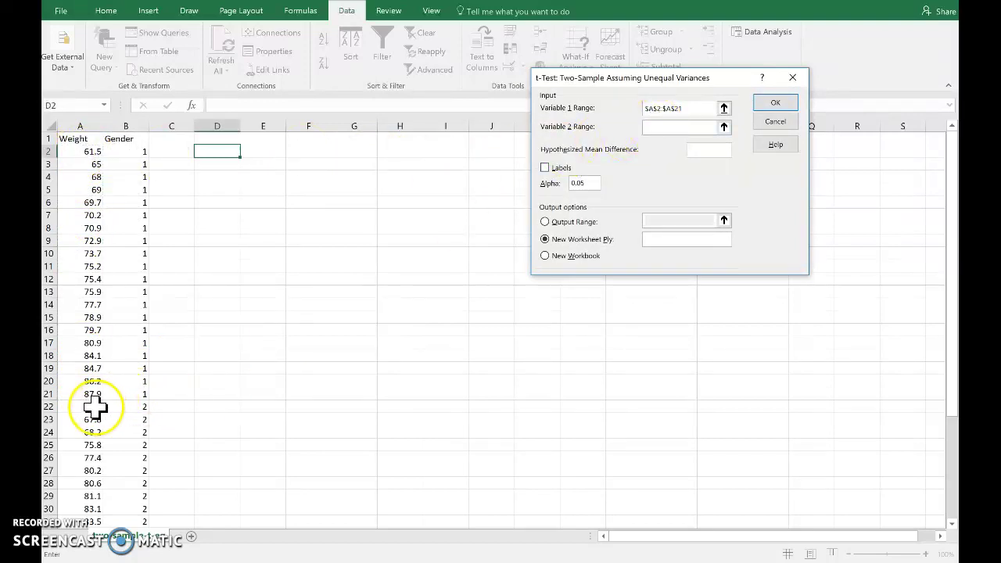
{"action": "left_click_drag", "start_coordinate": [93, 406], "coordinate": [83, 491]}
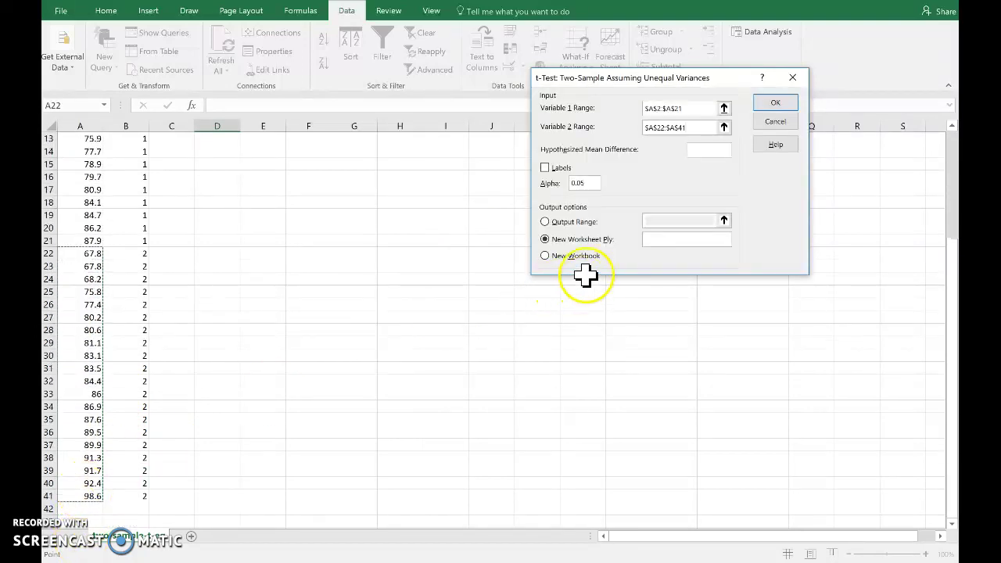
{"action": "left_click", "coordinate": [696, 149]}
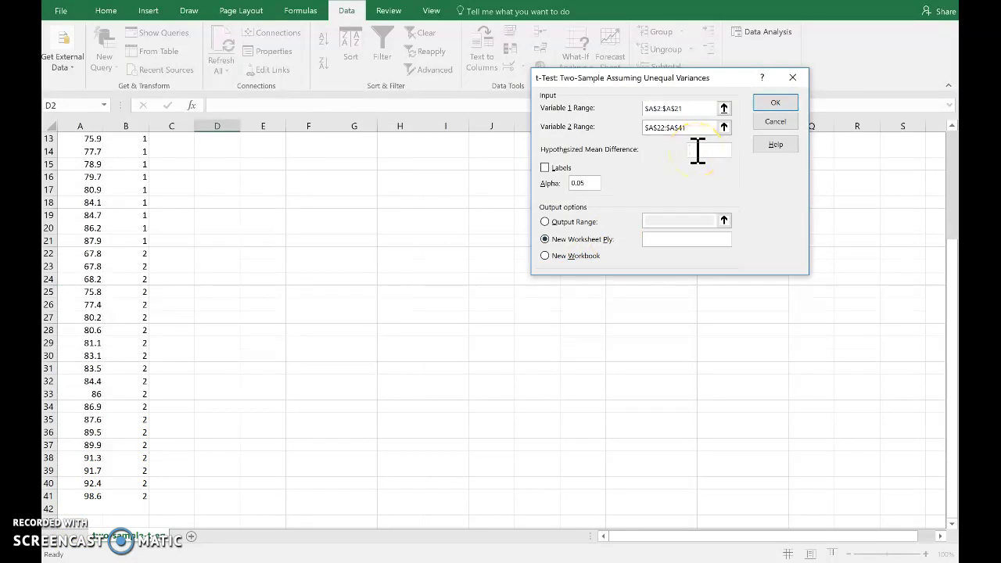
{"action": "type", "text": "0"}
- Output the test to a new sheet, autofit column A, and check df, t Stat and two-tail p
{"action": "left_click", "coordinate": [778, 102]}
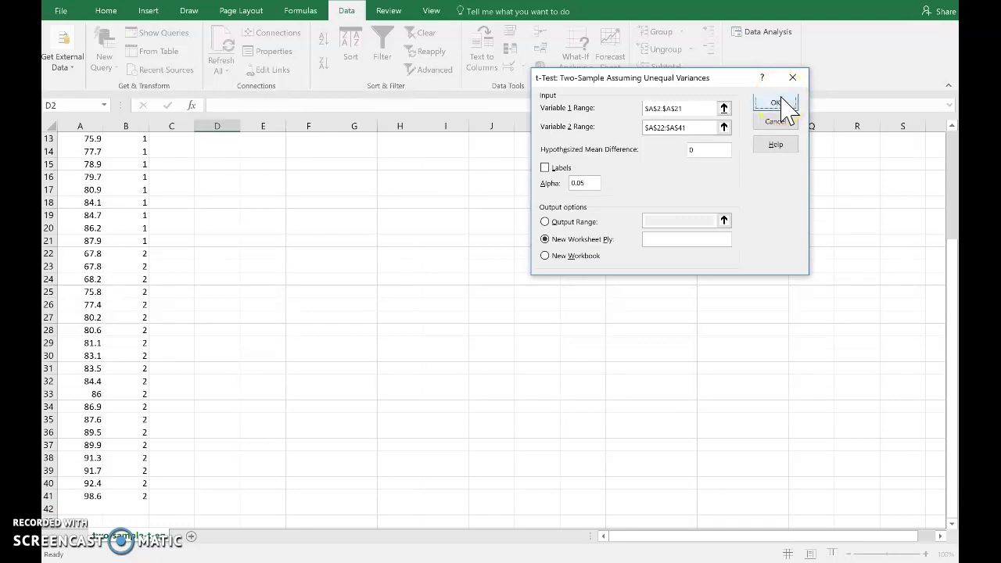
{"action": "double_click", "coordinate": [102, 125]}
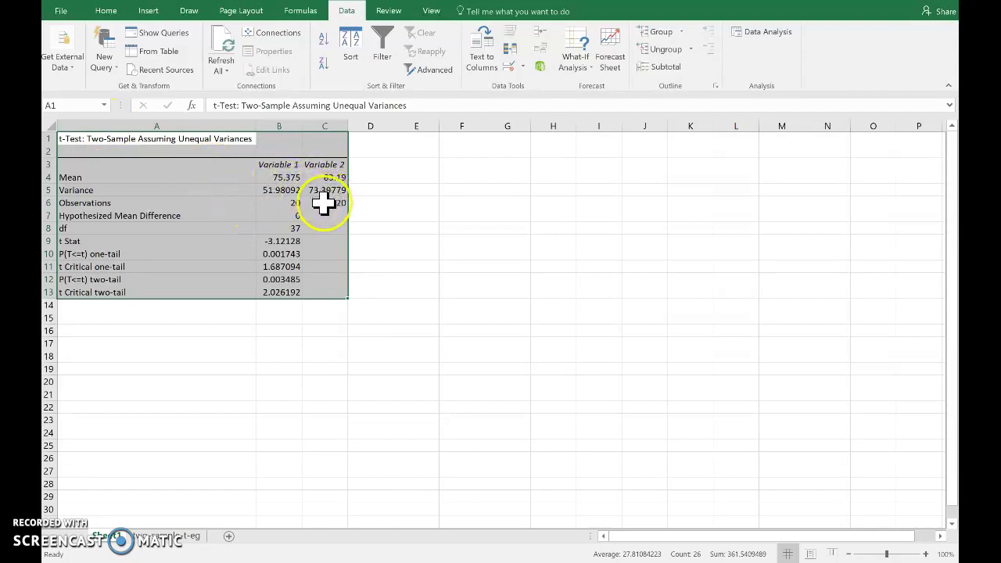
{"action": "left_click", "coordinate": [265, 228]}
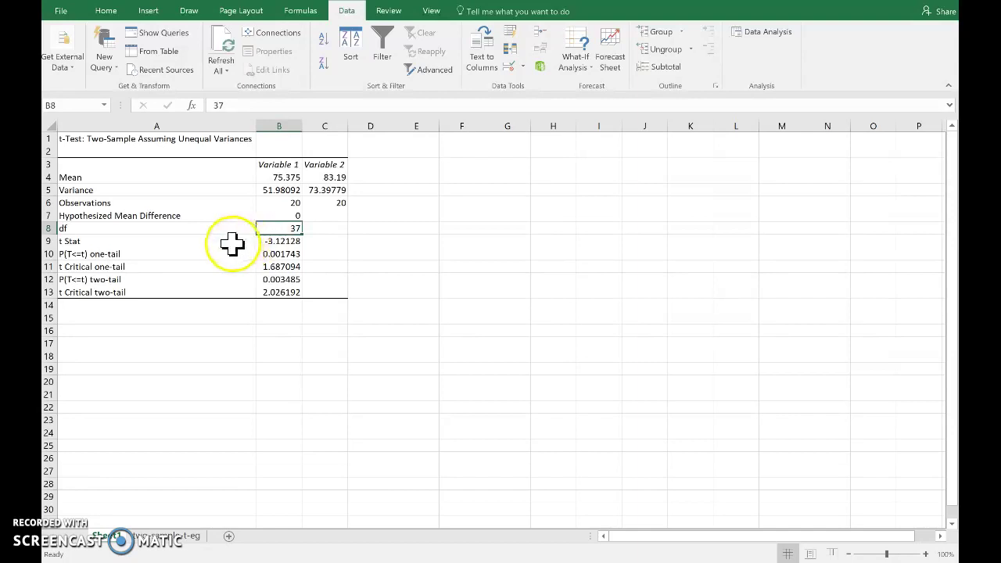
{"action": "left_click", "coordinate": [300, 243]}
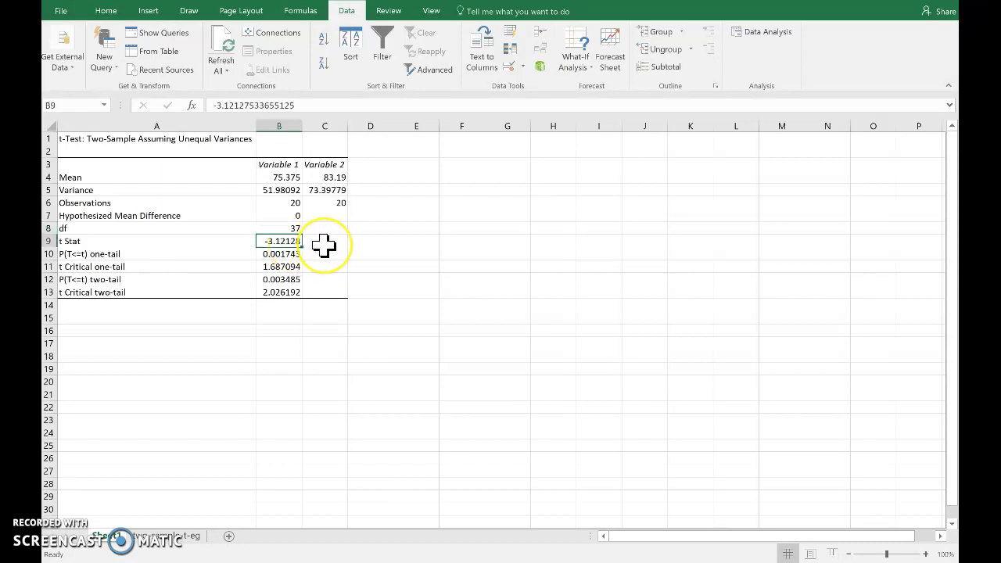
{"action": "left_click", "coordinate": [289, 280]}
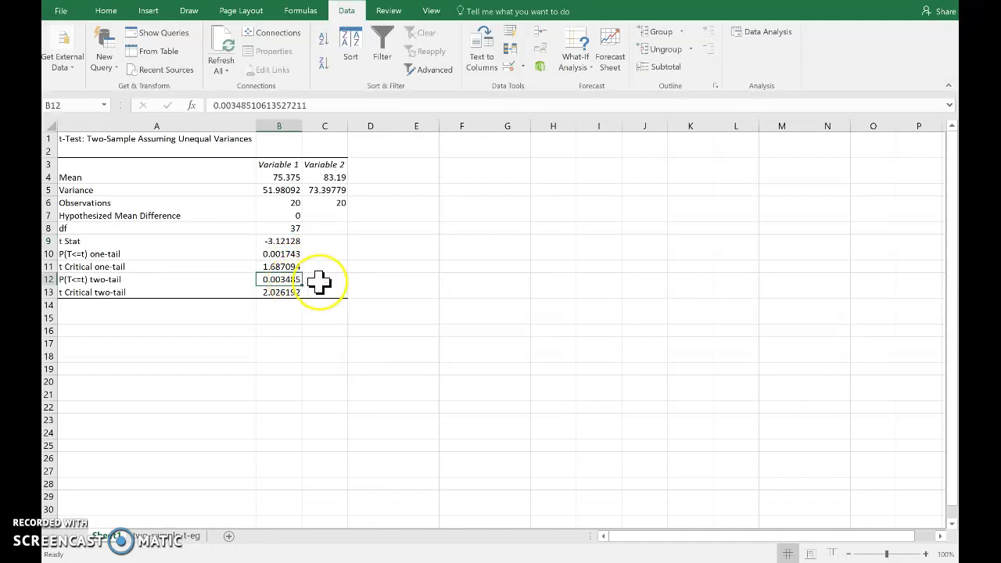